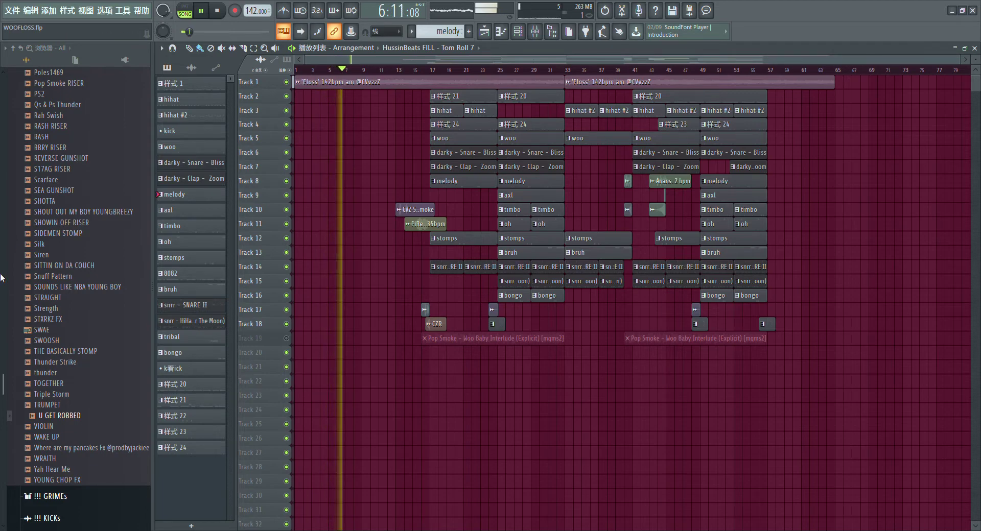
Collapse the expanded 2022 UK&NY Drill "APOCALYPSE" drum kit folder and its subfolder in the browser.
scroll(82, 230, "up", 10)
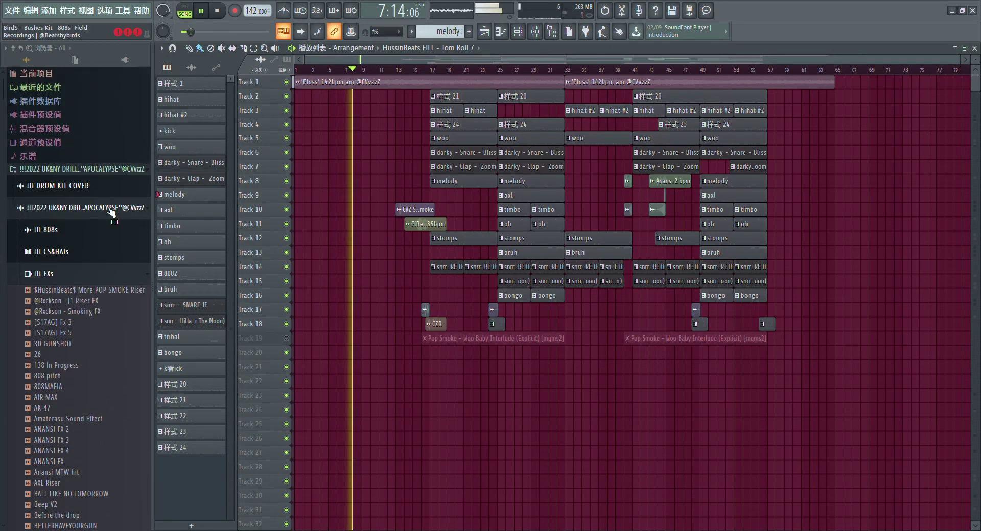
left_click(113, 208)
left_click(111, 174)
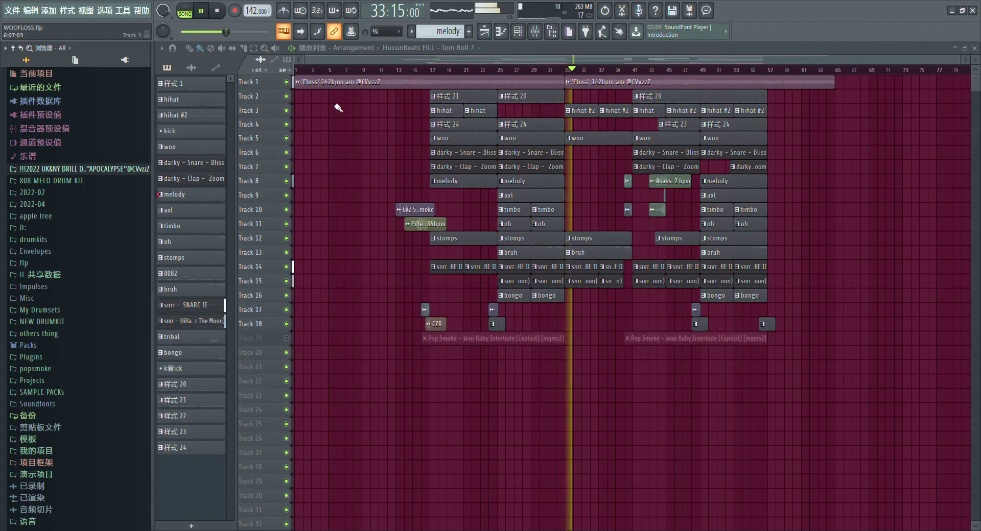
Stop playback and inspect the channel settings of the 'Floss' 142bpm sample on Track 1, then close them.
left_click(217, 11)
double_click(351, 87)
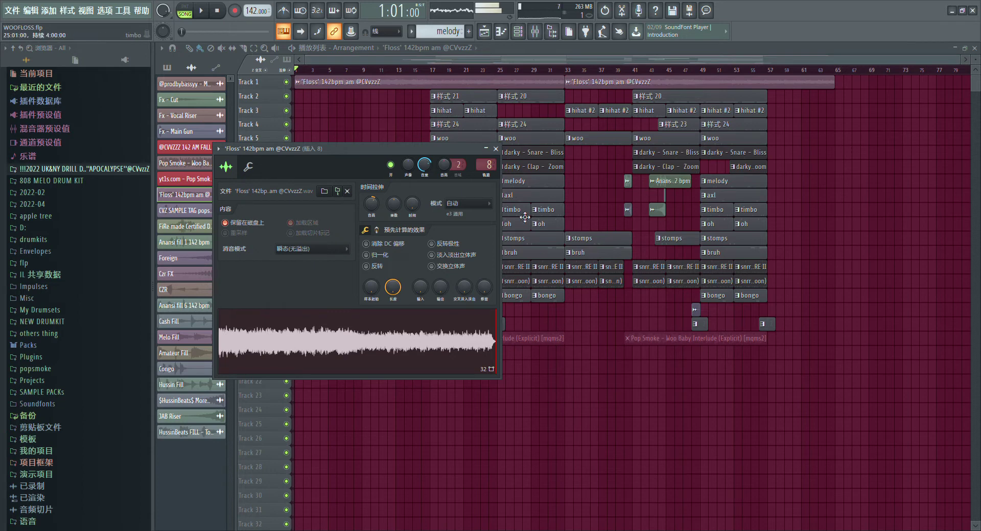
left_click(495, 150)
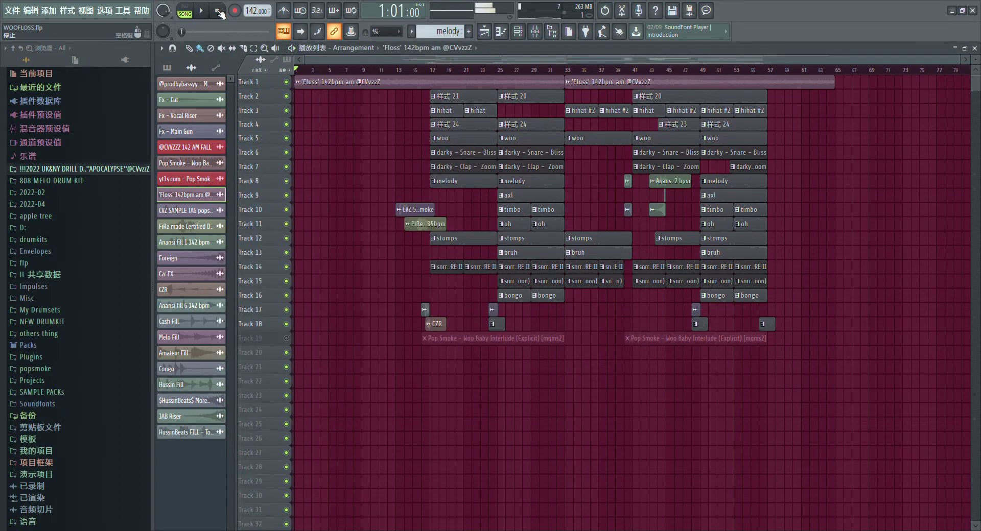
Audition the 808 patterns 样式 21 and 样式 20 from Track 2 in the piano roll in pattern mode, returning to the playlist.
double_click(482, 102)
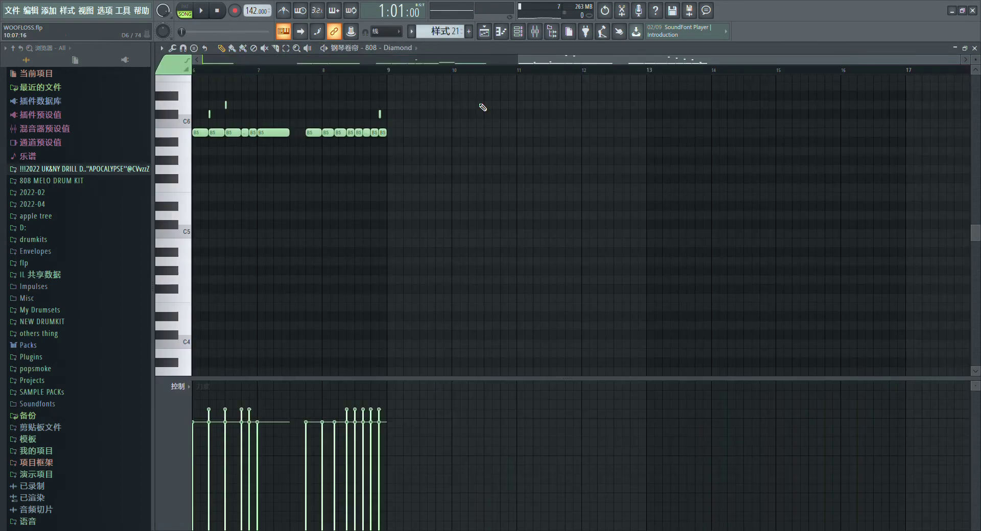
left_click(501, 32)
double_click(485, 104)
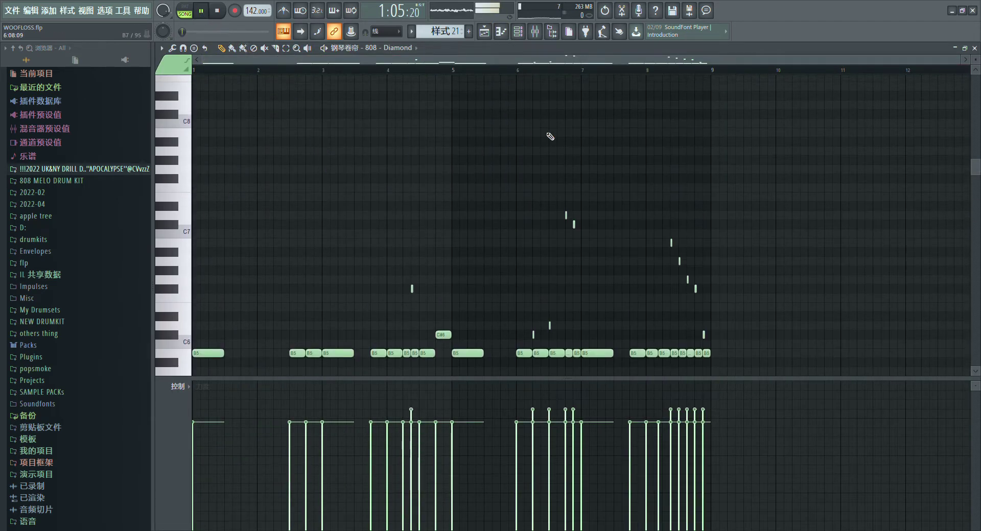
left_click(176, 7)
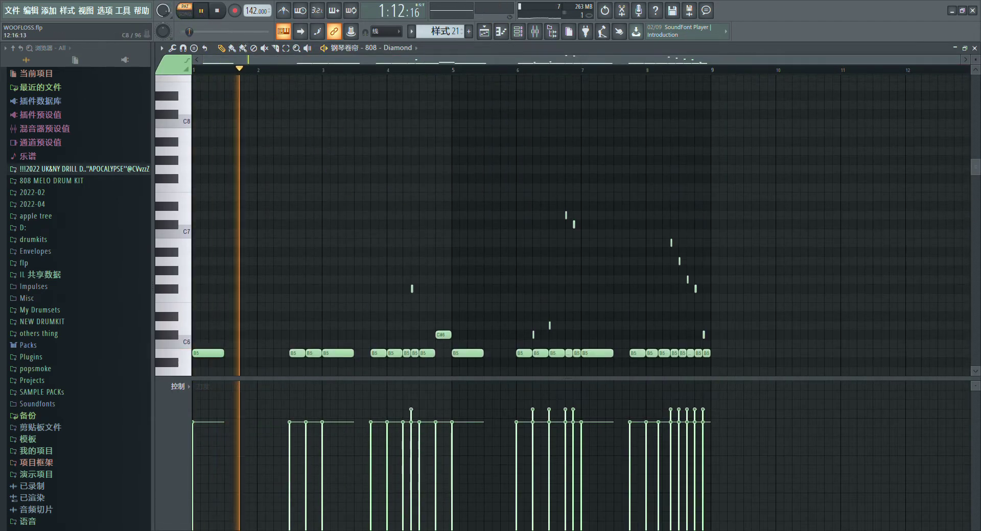
scroll(556, 239, "down", 3)
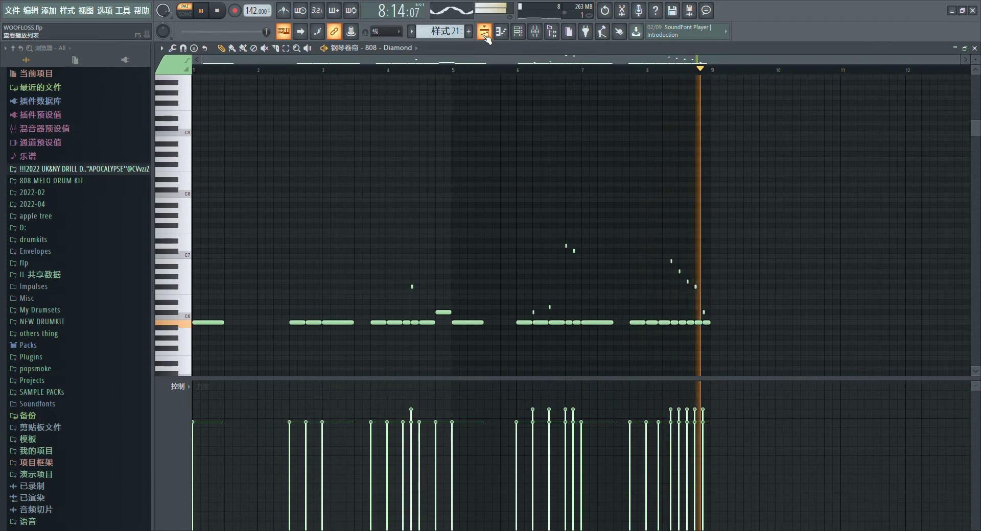
left_click(484, 32)
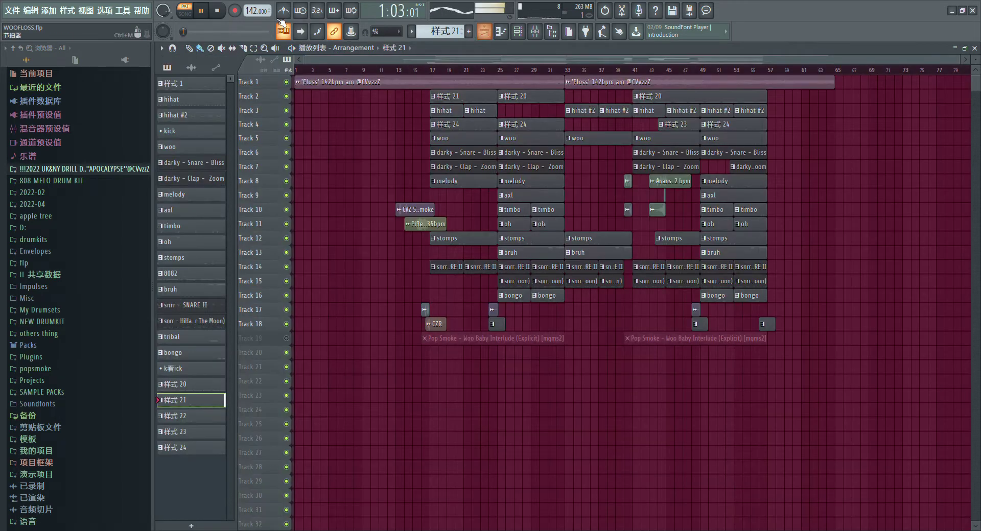
double_click(536, 100)
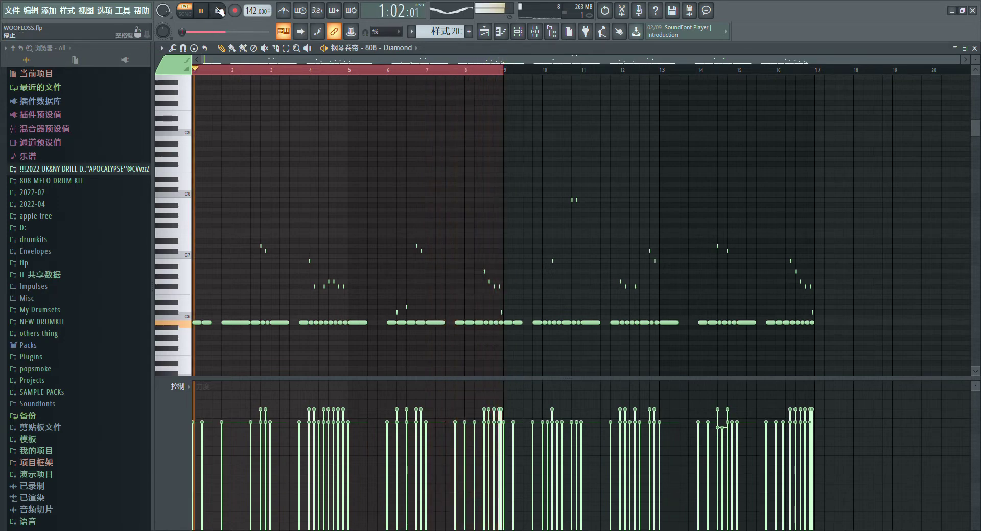
left_click(486, 31)
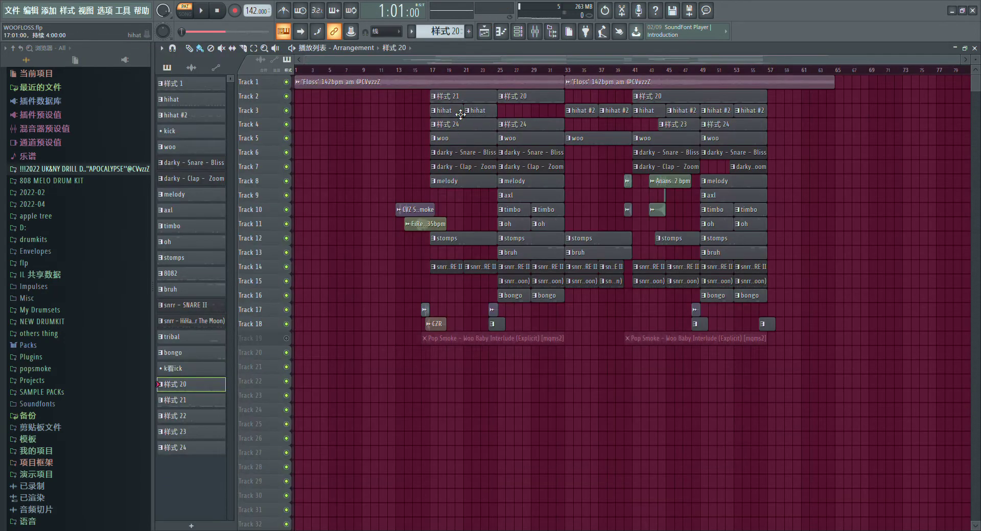
Play the hihat pattern from Track 3 in the piano roll, then stop it and return to the playlist.
double_click(460, 114)
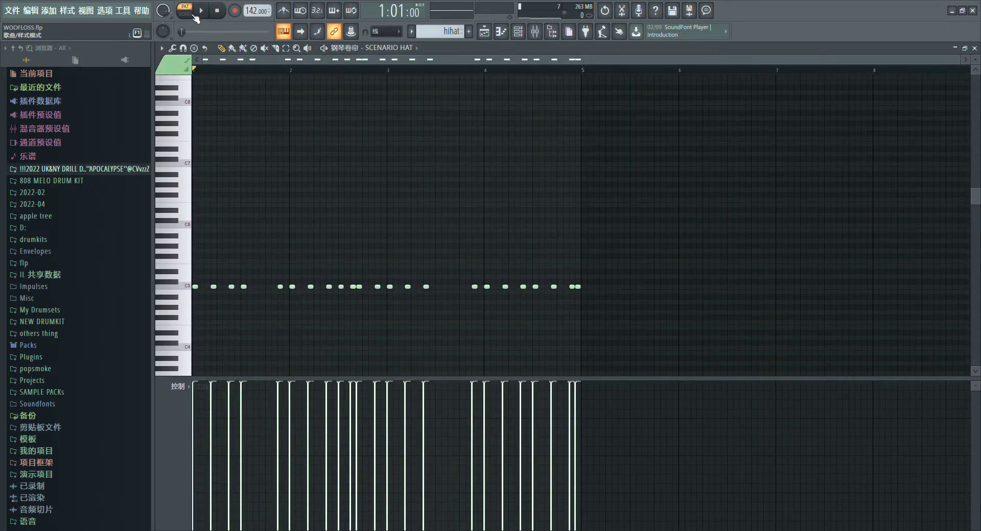
left_click(203, 10)
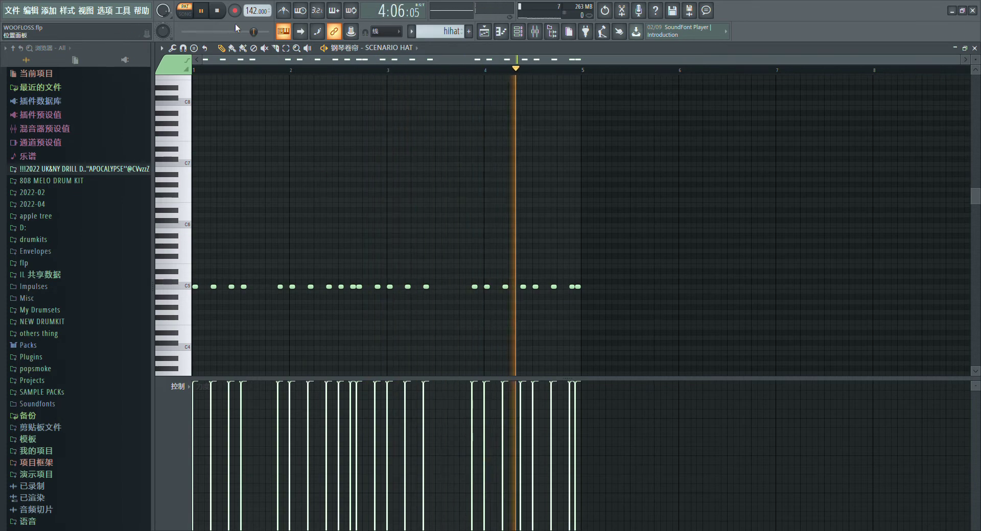
left_click(218, 14)
left_click(484, 31)
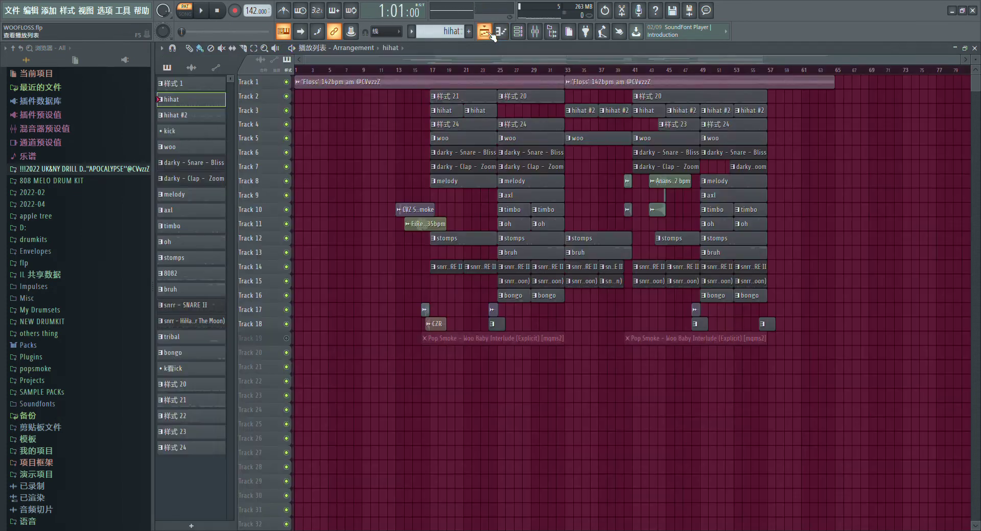
Play the 样式 24 pattern from Track 4 in the piano roll and go back to the playlist.
scroll(496, 159, "up", 3)
double_click(441, 128)
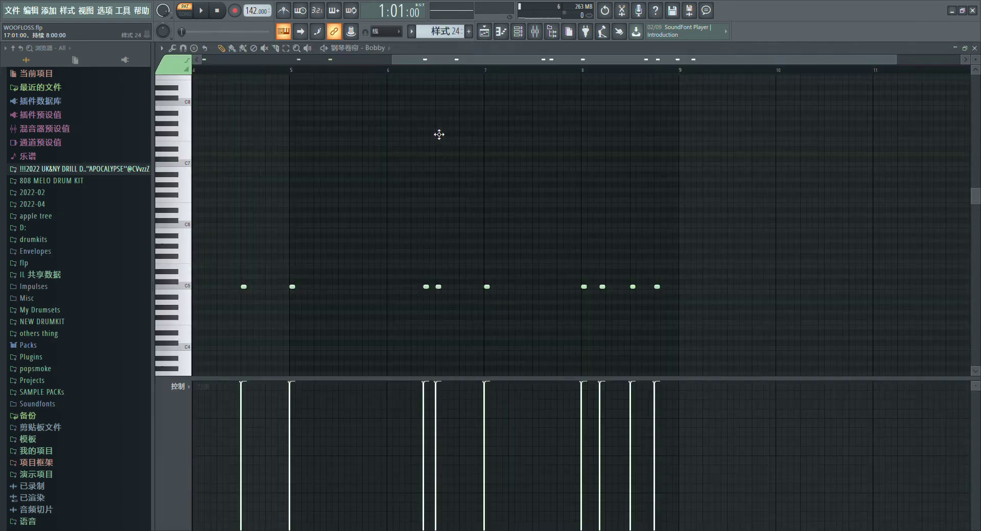
left_click(203, 12)
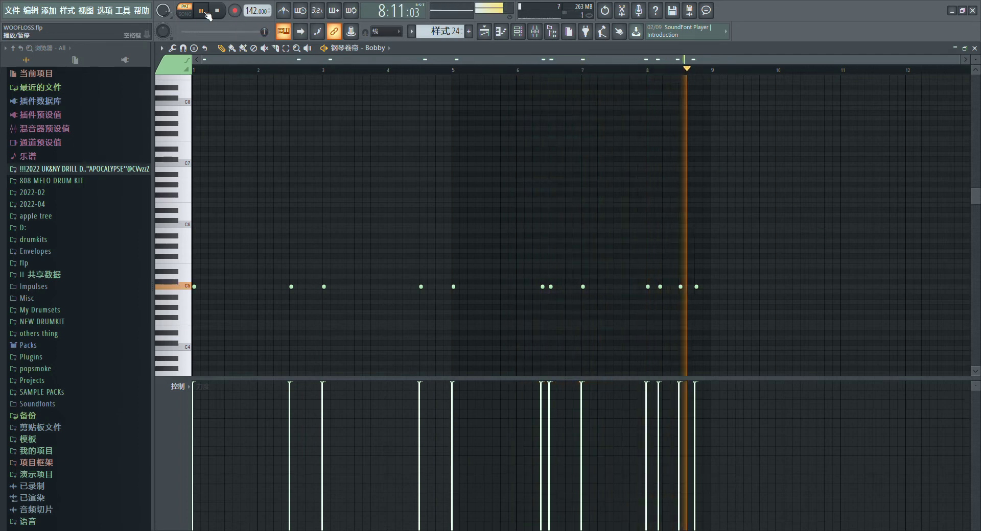
left_click(488, 31)
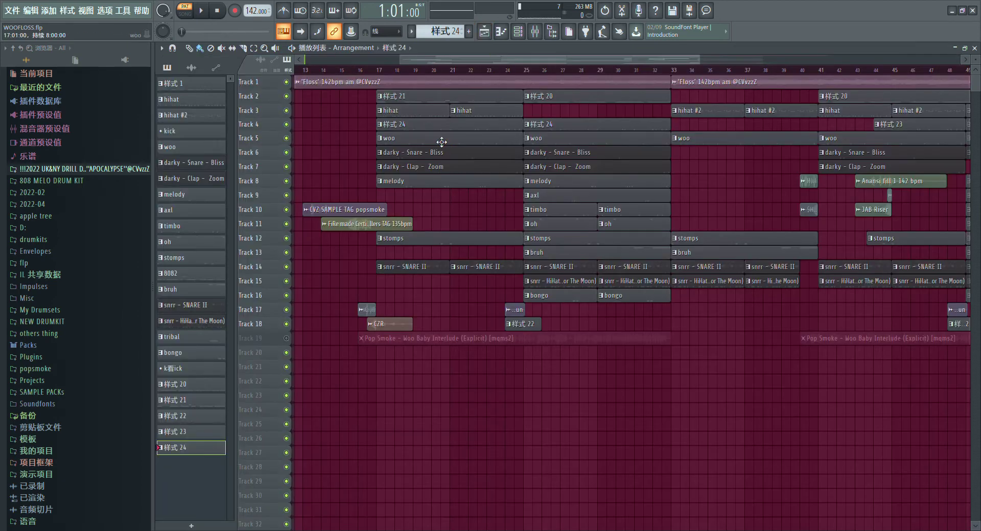
Play the woo pattern's ghost snare notes from Track 5 in the piano roll, then return to the playlist.
key("F7")
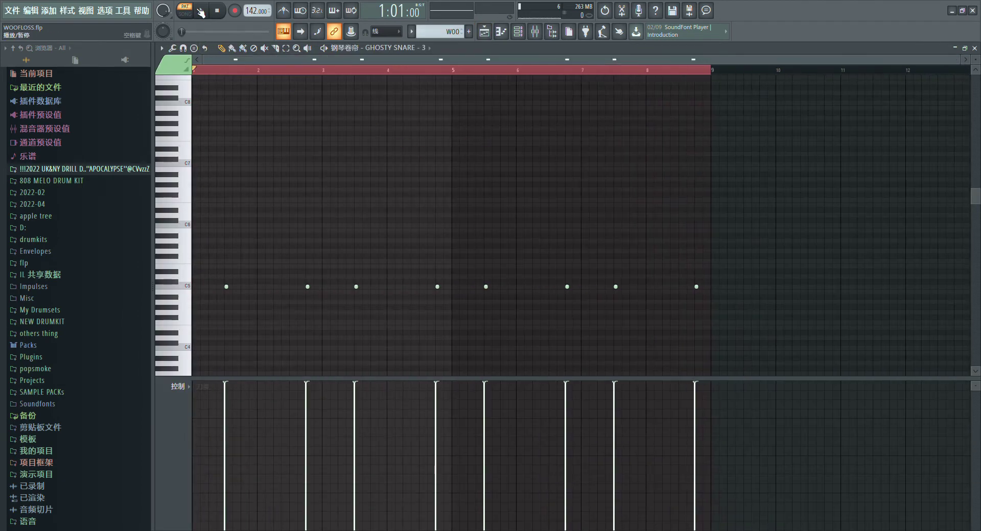
left_click(200, 11)
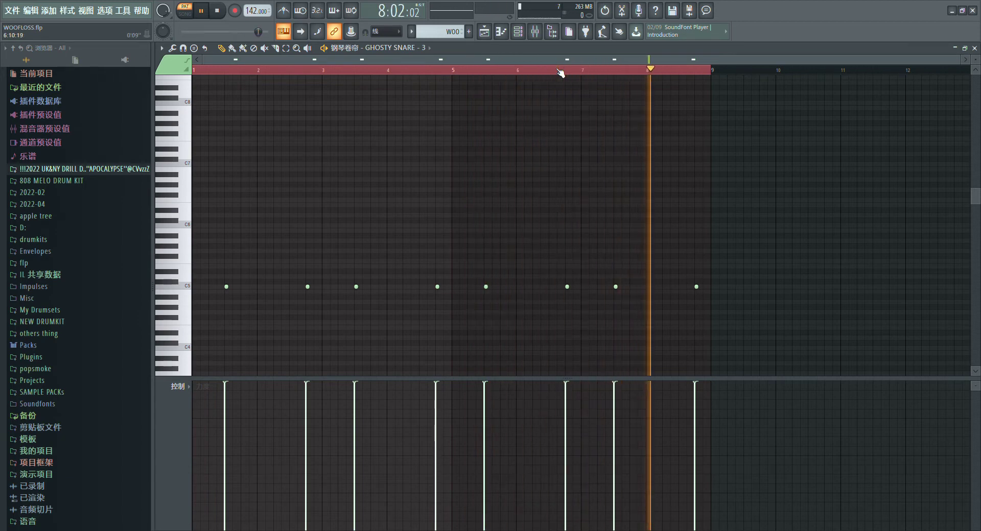
key("space")
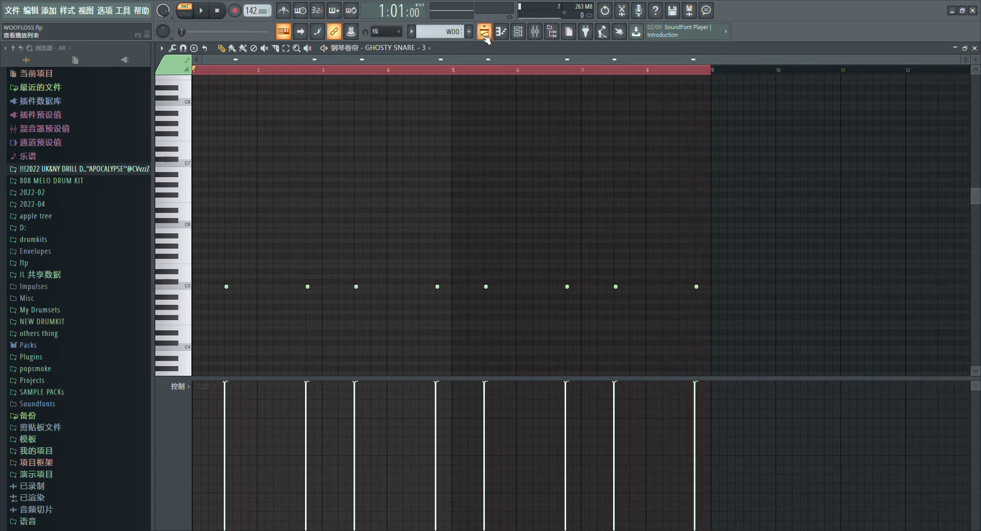
left_click(484, 32)
Audition the darky - Snare - Bliss pattern from Track 6, skipping playback ahead to the note near bar 6, and return to the playlist.
double_click(428, 159)
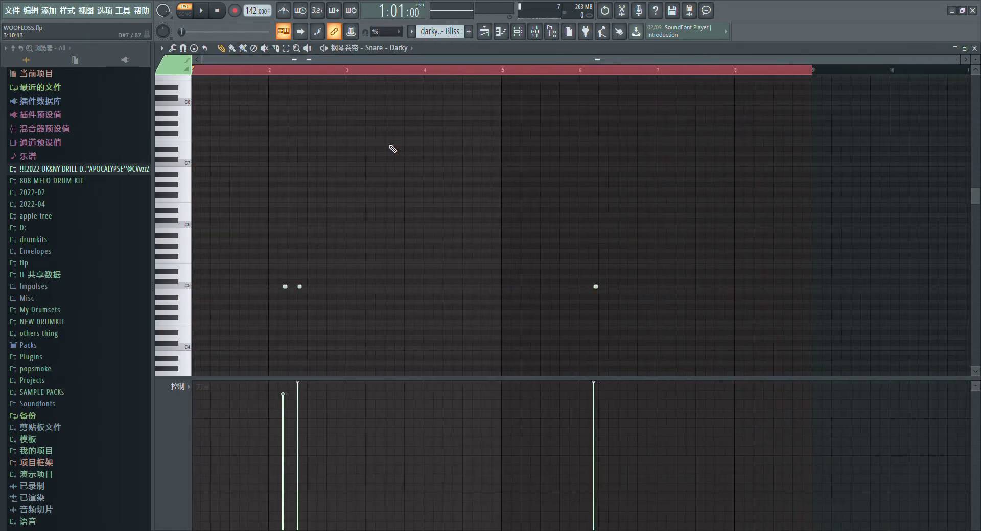
key("space")
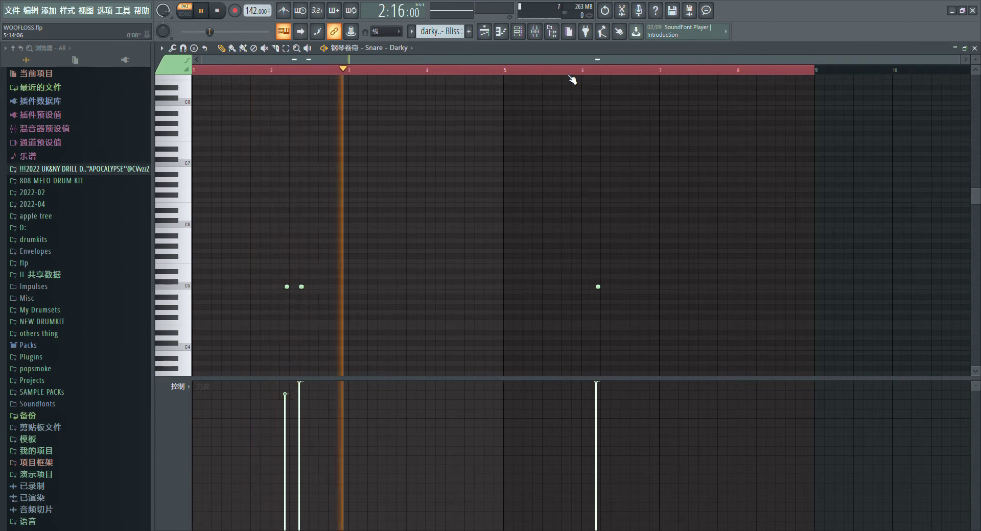
left_click(574, 71)
left_click(480, 35)
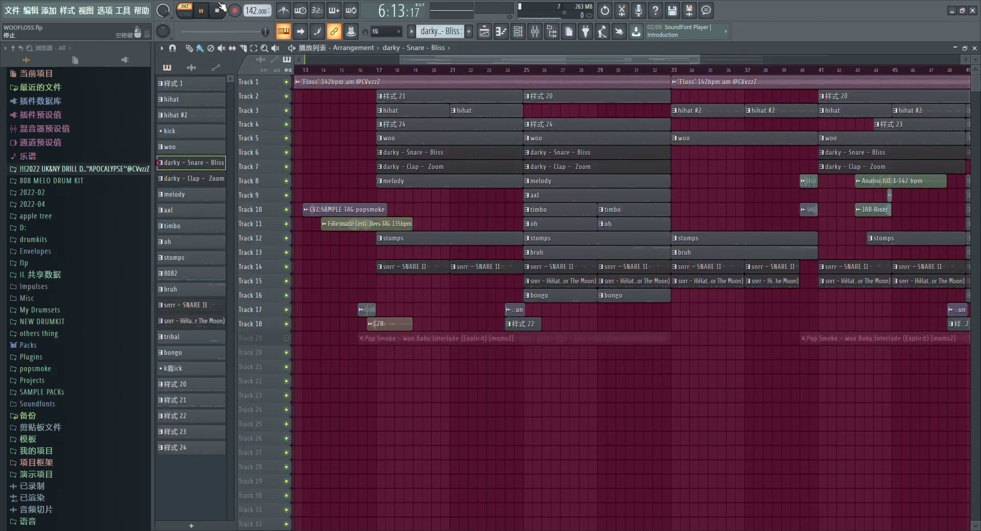
Audition the darky - Clap - Zoom pattern from Track 7, skipping playback to the notes in bar 8, and return to the playlist.
double_click(410, 173)
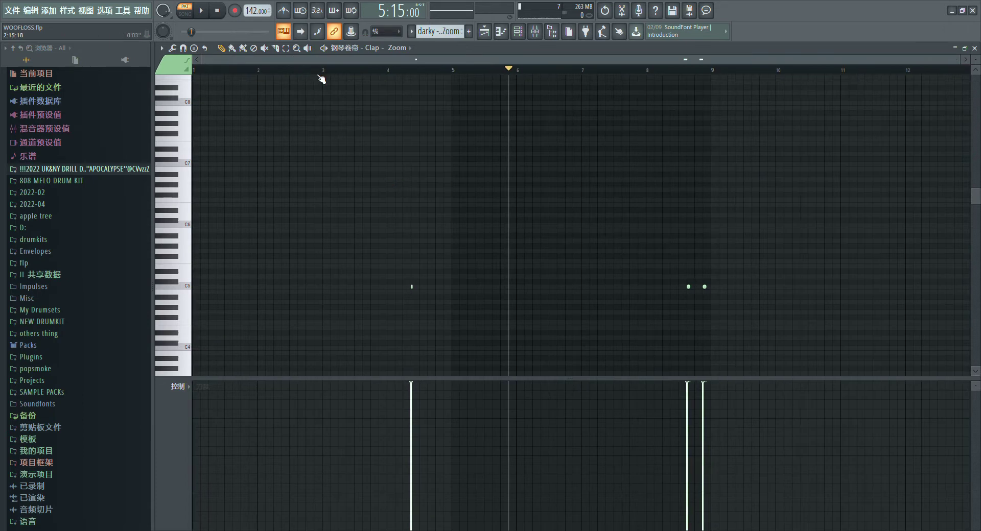
key("space")
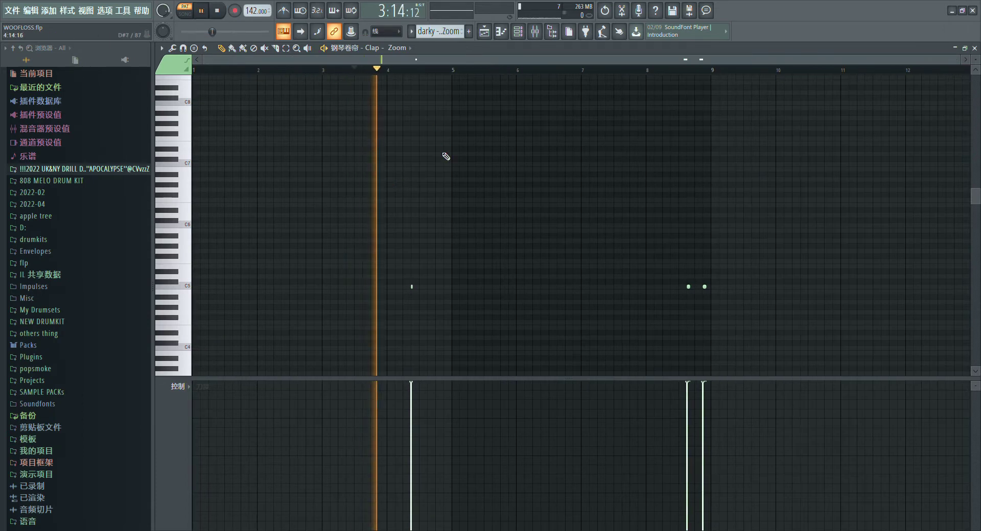
left_click(679, 70)
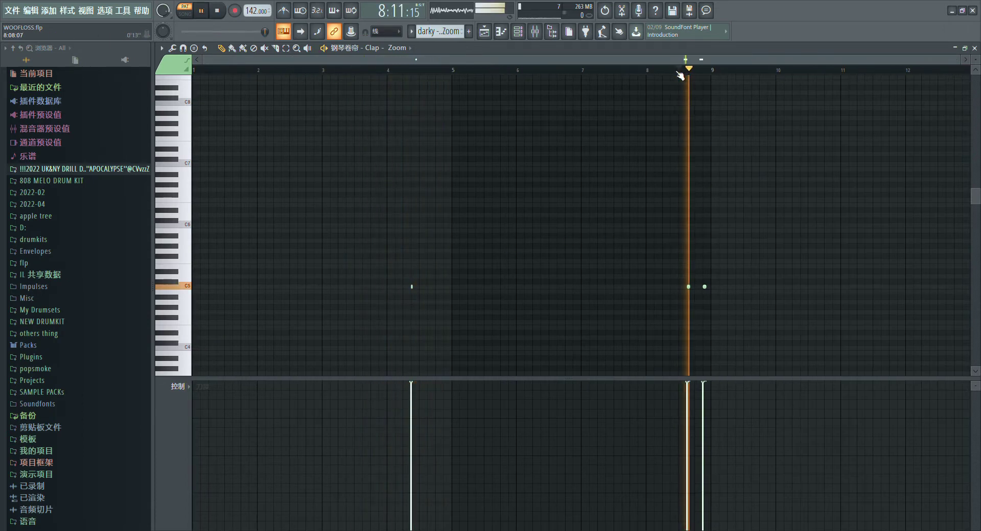
left_click(492, 35)
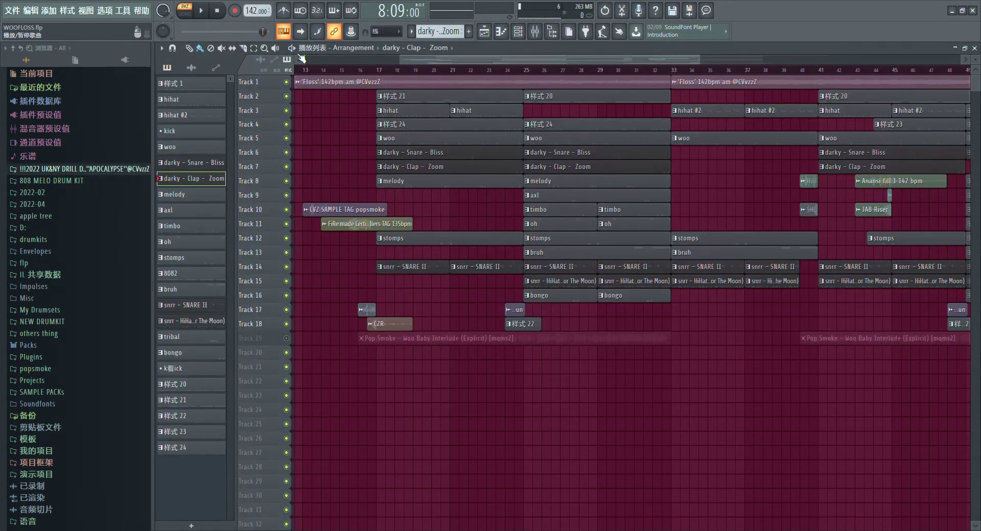
Audition each snare group of the melody pattern from Track 8 by jumping playback to bars 2, 4, 6 and 8, then return to the playlist.
double_click(474, 188)
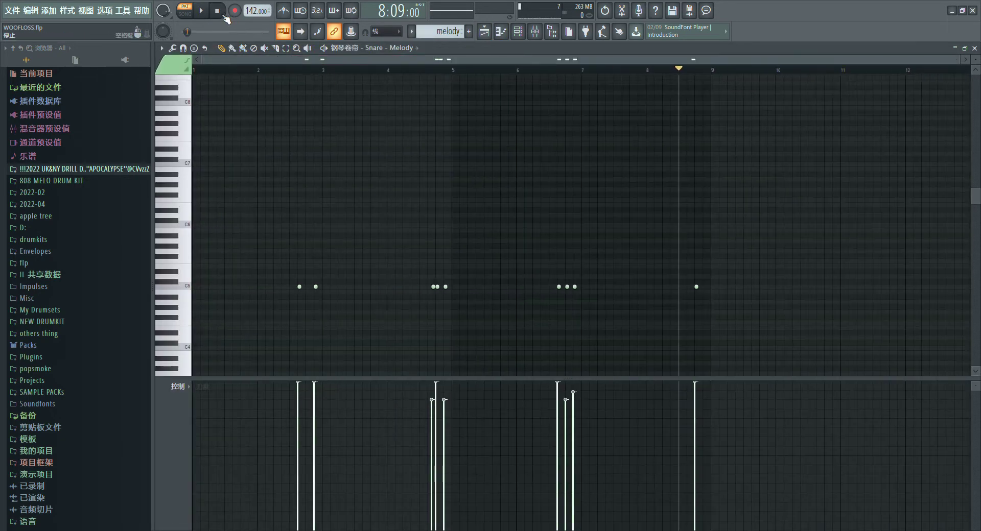
left_click(281, 70)
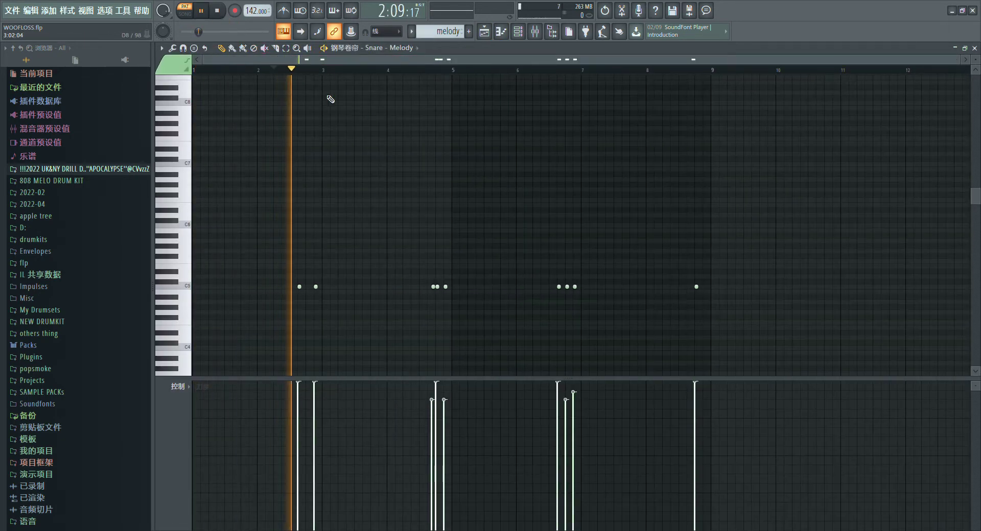
left_click(429, 71)
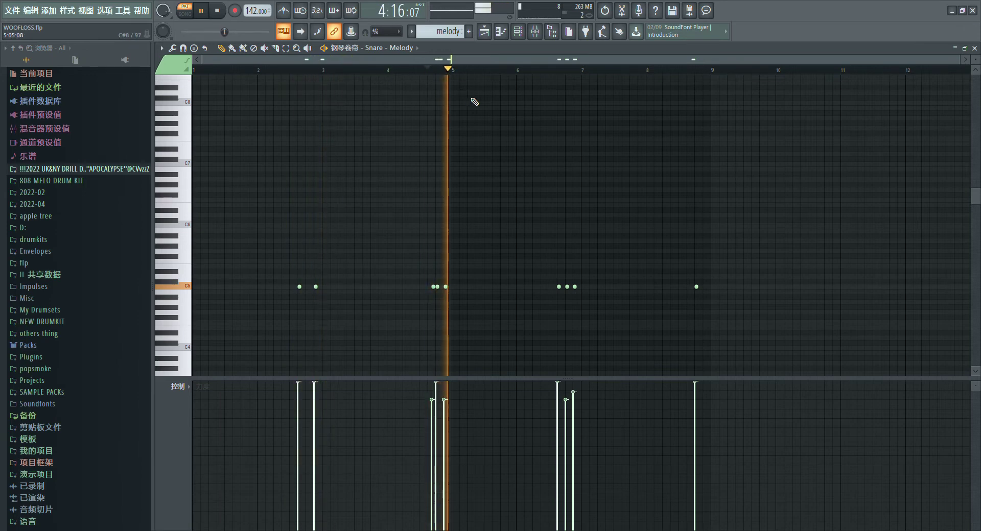
left_click(536, 71)
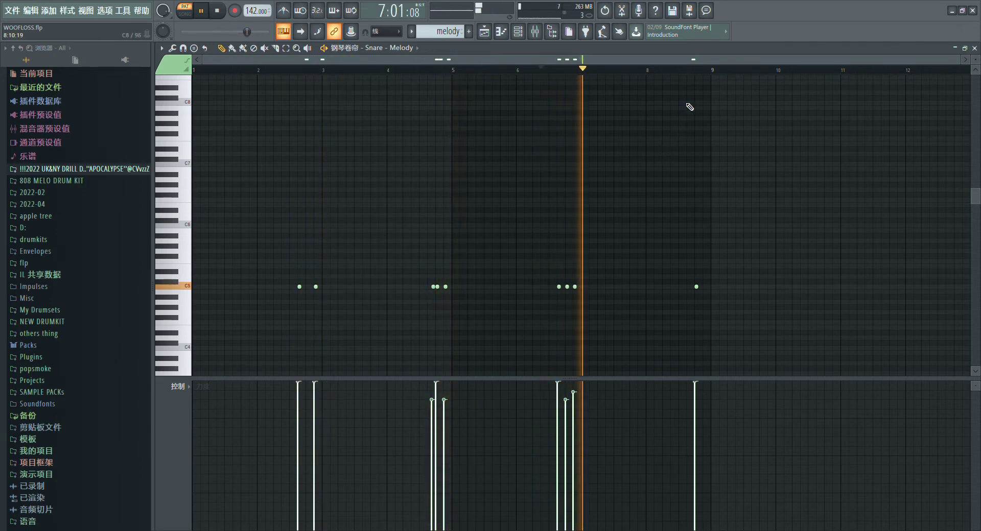
left_click(690, 72)
left_click(484, 31)
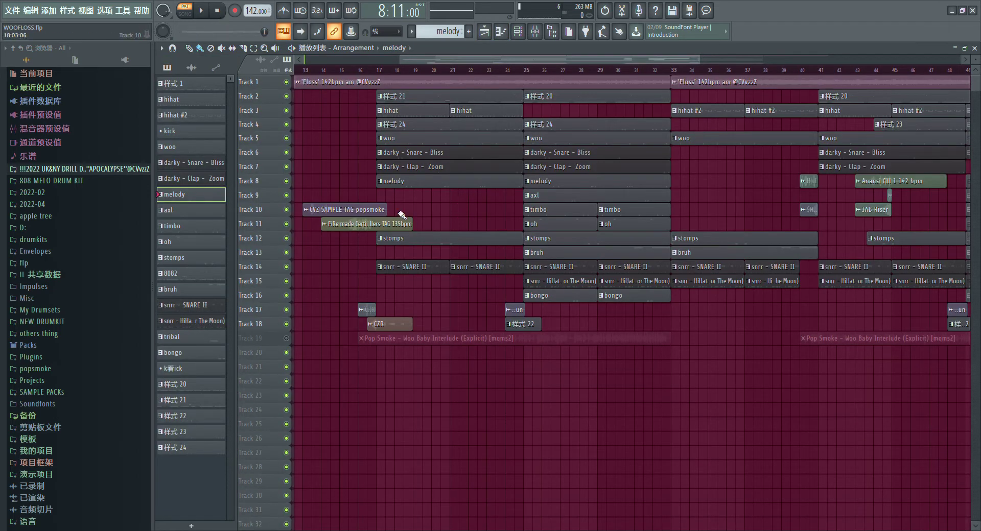
Audition both note pairs of the axl pattern from Track 9 in the piano roll and return to the playlist.
double_click(558, 199)
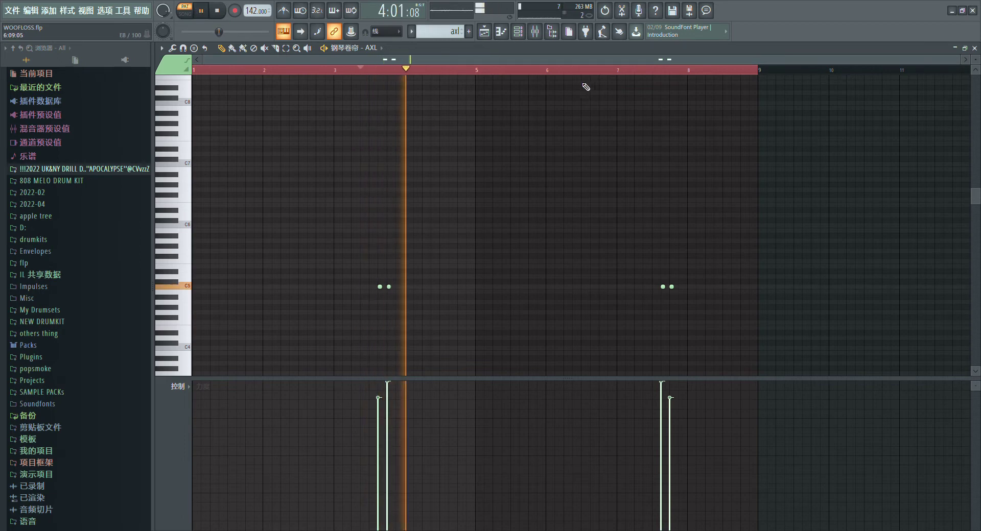
left_click(649, 71)
left_click(484, 32)
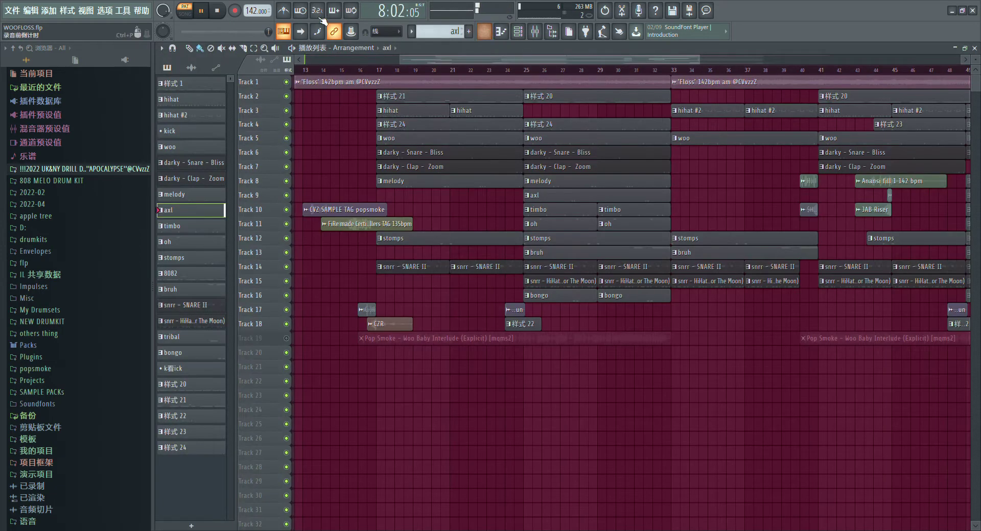
Audition the timbo pattern from Track 10 in the piano roll and return to the playlist.
double_click(548, 214)
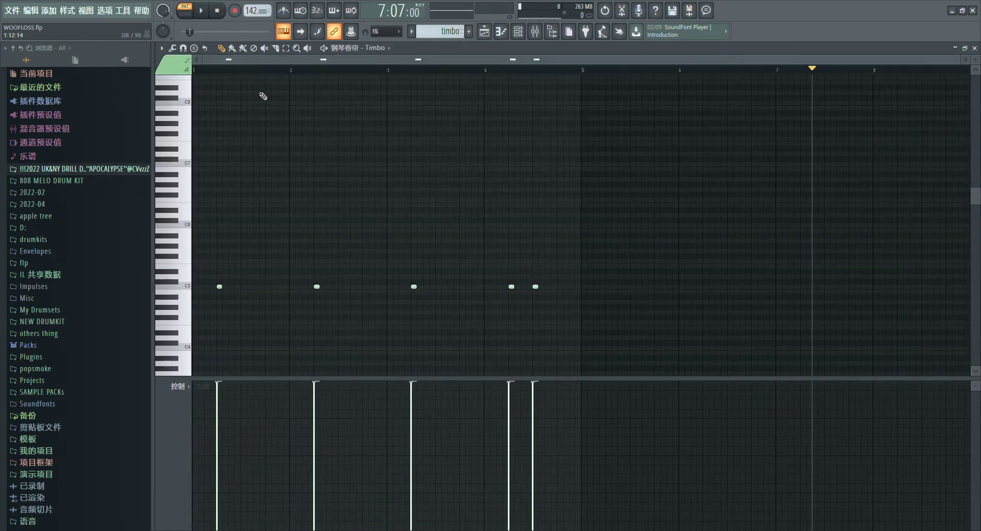
left_click(199, 13)
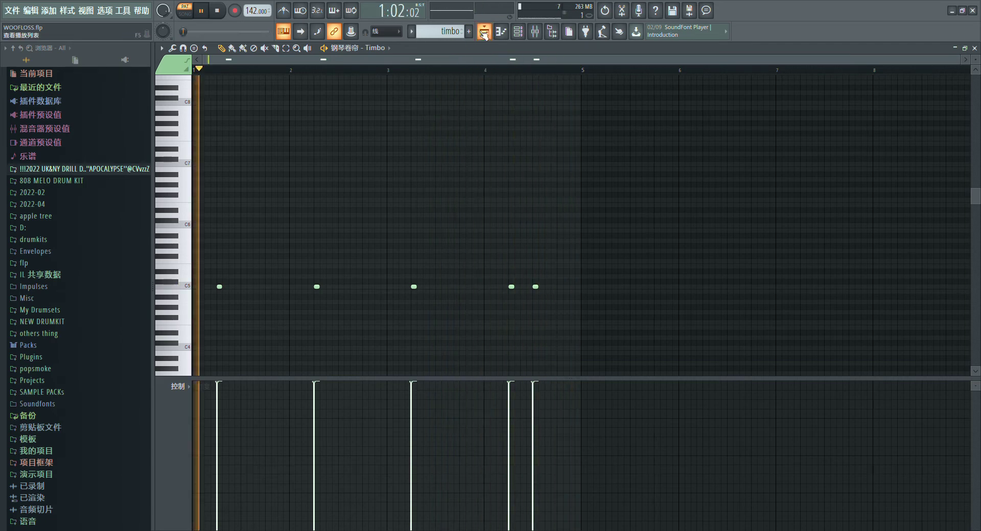
key("F5")
Audition the oh open-hat pattern from Track 11 in the piano roll, stop playback and return to the playlist.
double_click(576, 228)
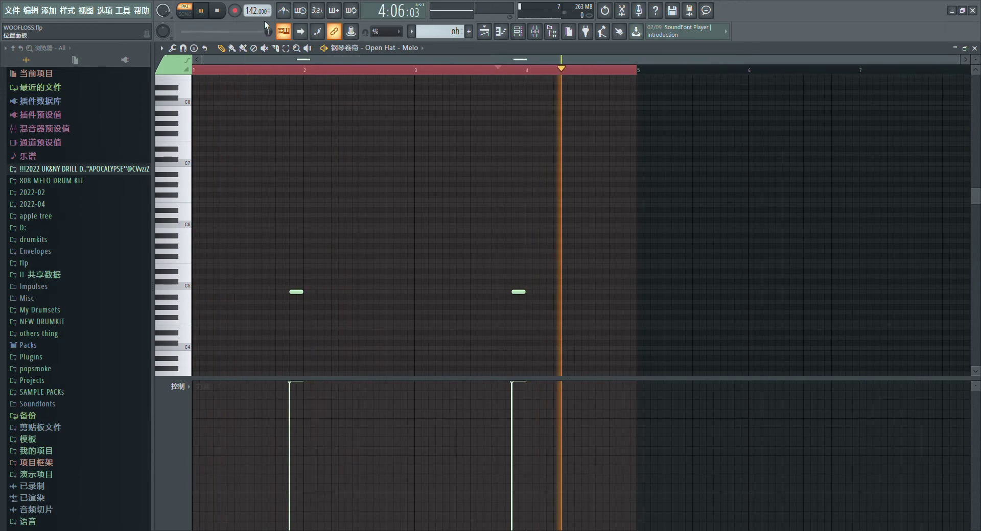
key("space")
key("F5")
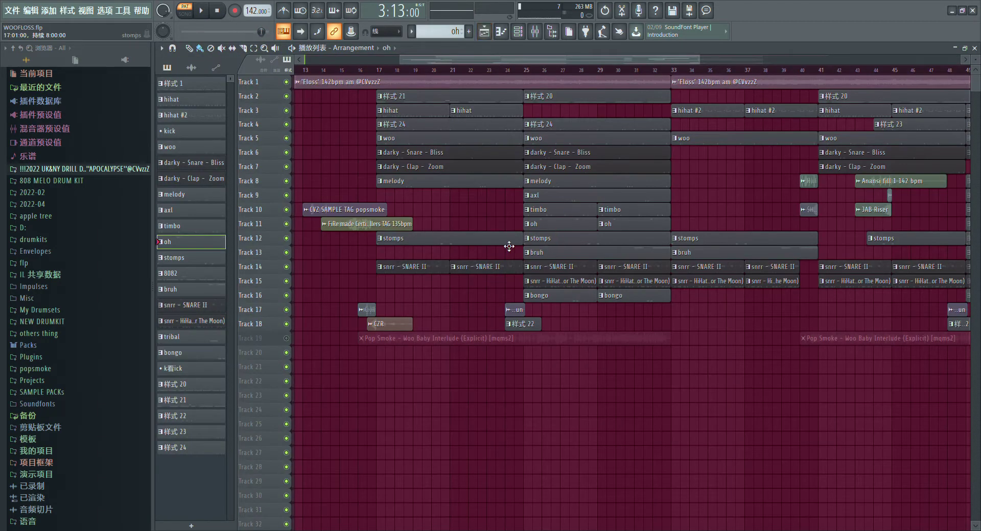
Audition the stomps pattern from Track 12 in the piano roll and return to the playlist.
double_click(471, 240)
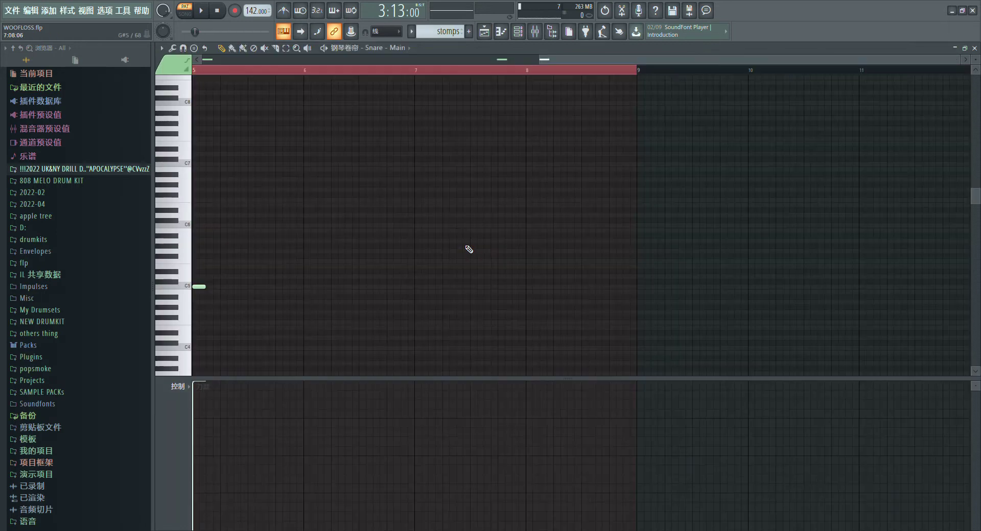
left_click(203, 11)
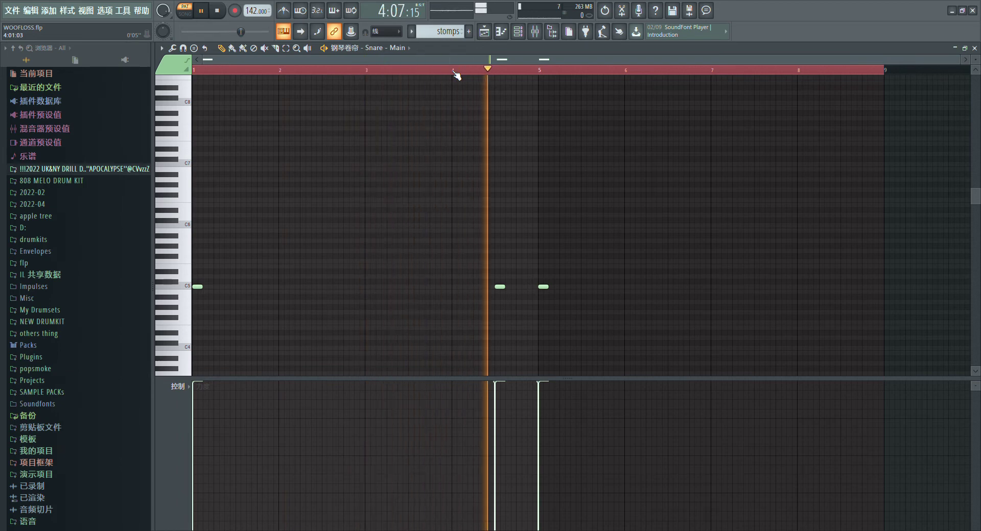
key("F5")
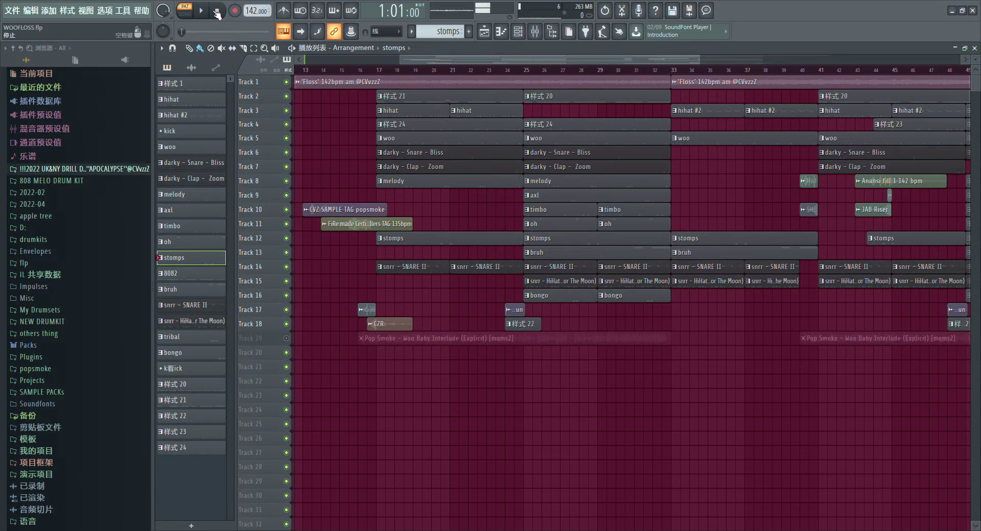
Play through the snrr - SNARE II pattern from Track 14 with its notes enlarged, stop playback and return to the playlist.
double_click(406, 272)
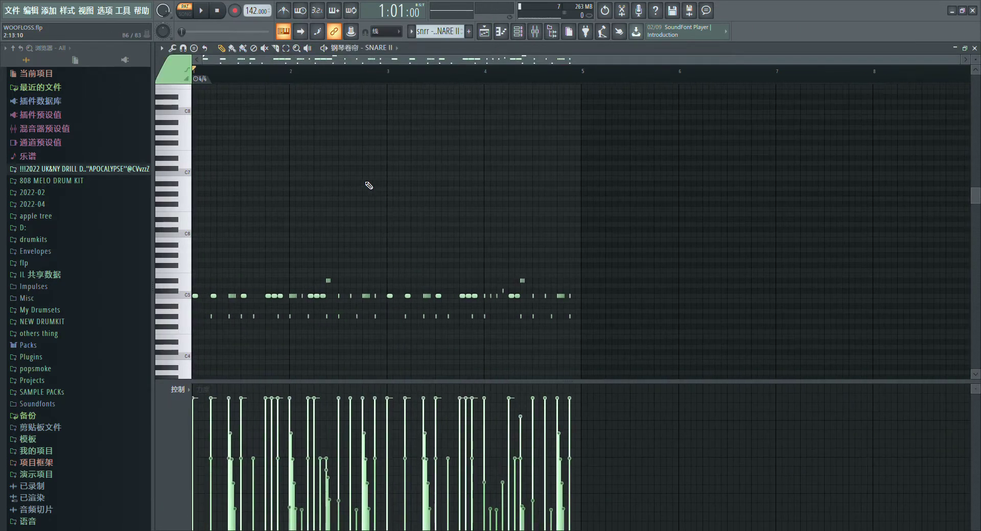
scroll(384, 291, "up", 3)
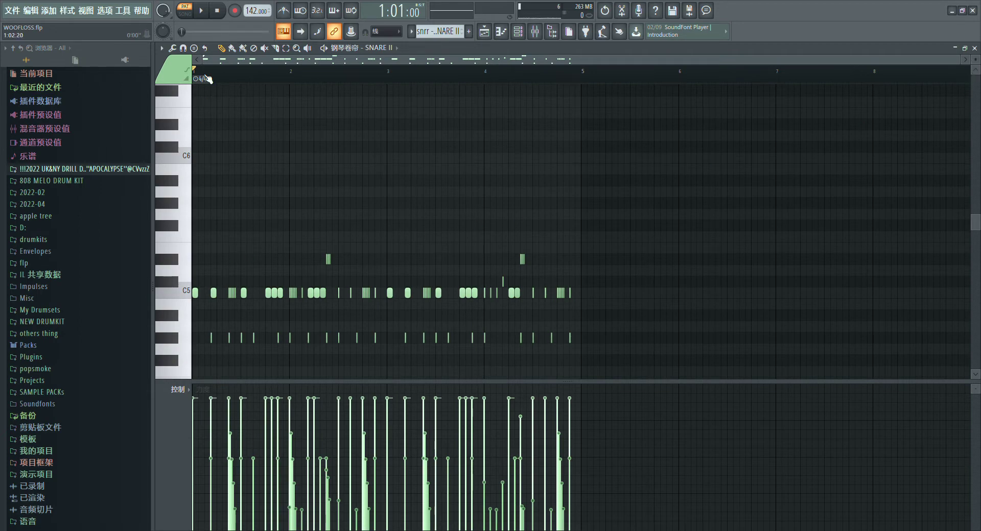
left_click(205, 12)
scroll(228, 245, "up", 2)
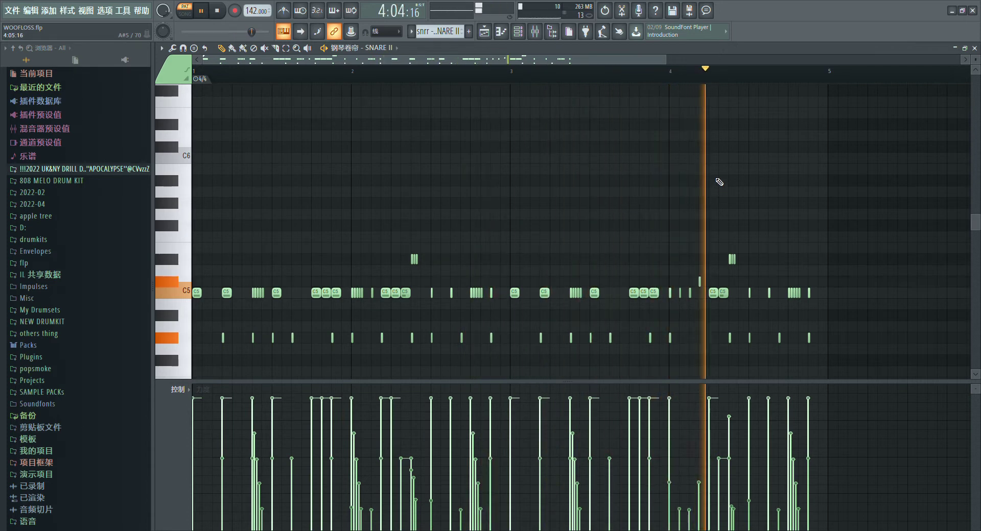
key("space")
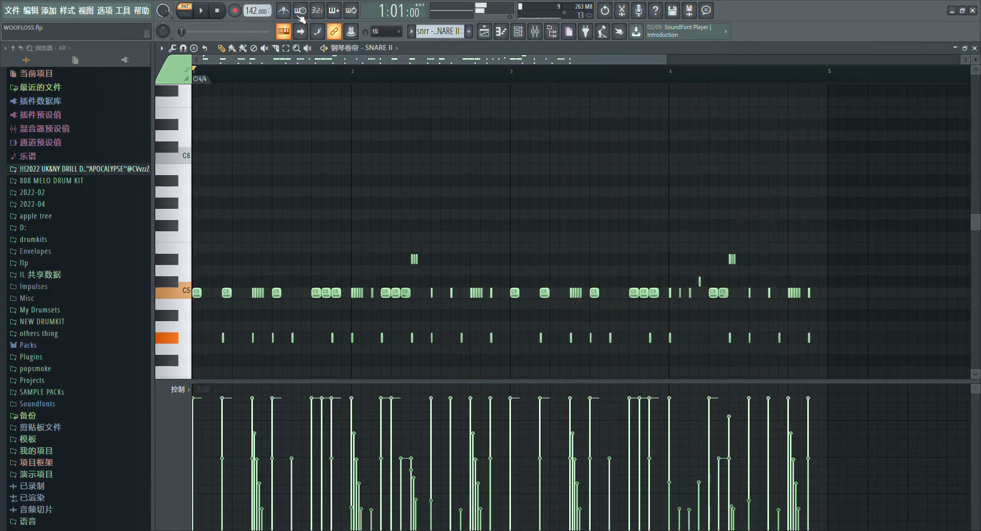
left_click(483, 34)
Audition the snrr - HiHat (Aim For The Moon) pattern from Track 15 and return to the playlist.
double_click(560, 281)
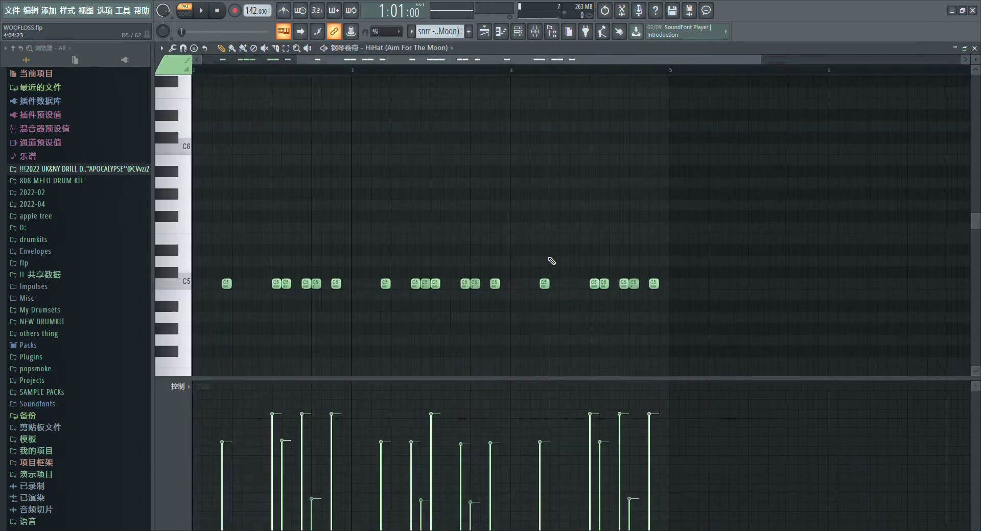
left_click(201, 11)
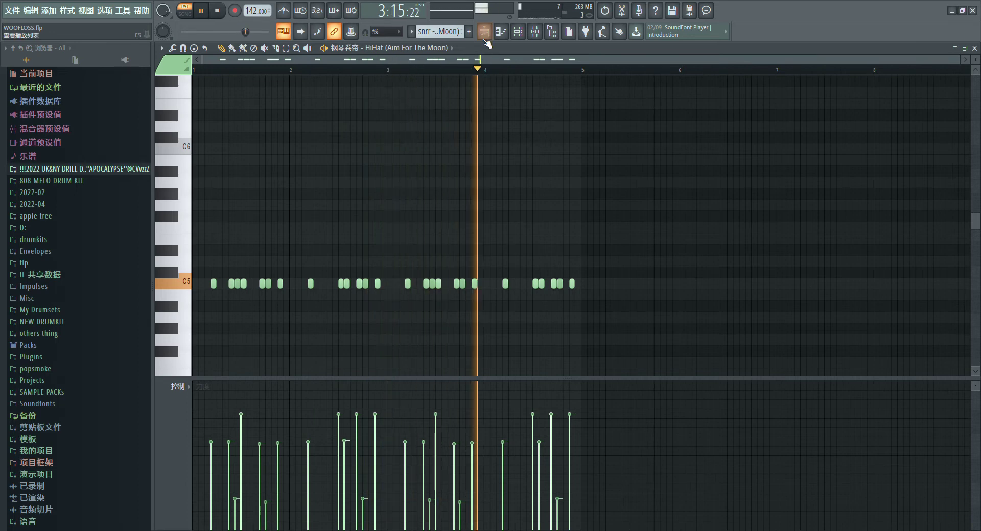
left_click(486, 34)
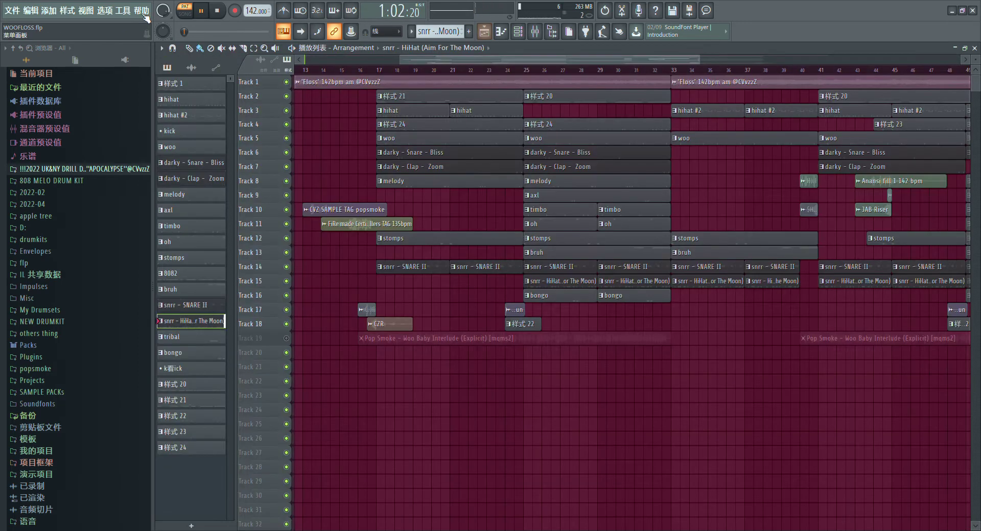
Audition the two notes of the bongo pattern from Track 16 and return to the playlist.
double_click(554, 302)
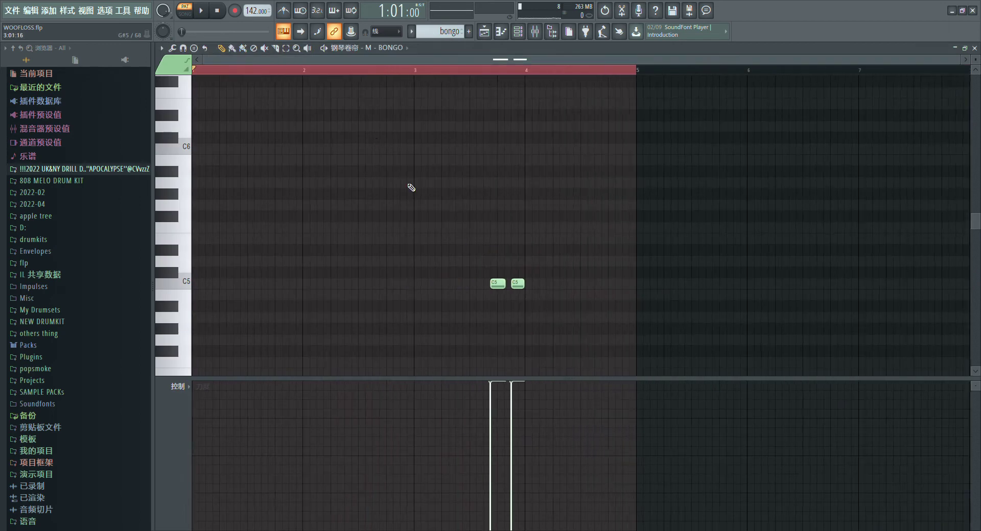
key("space")
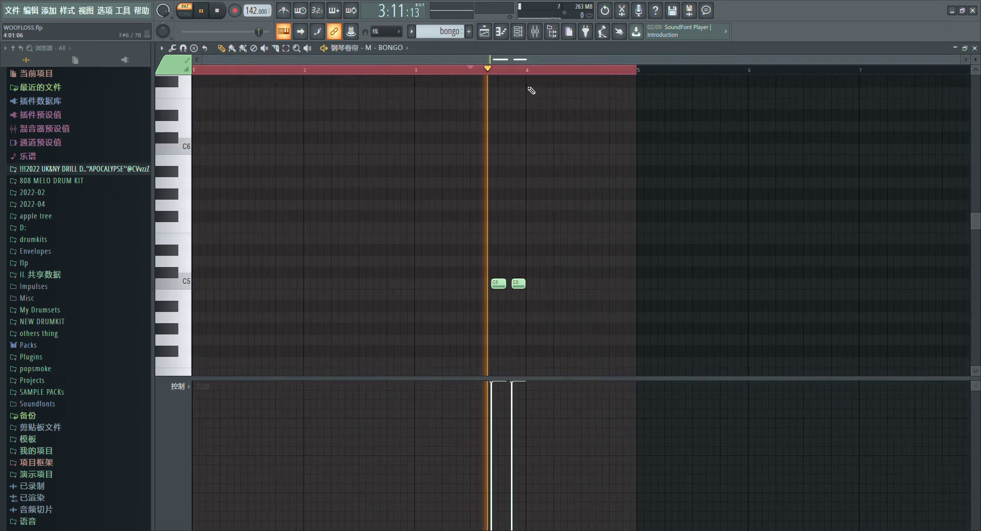
left_click(485, 31)
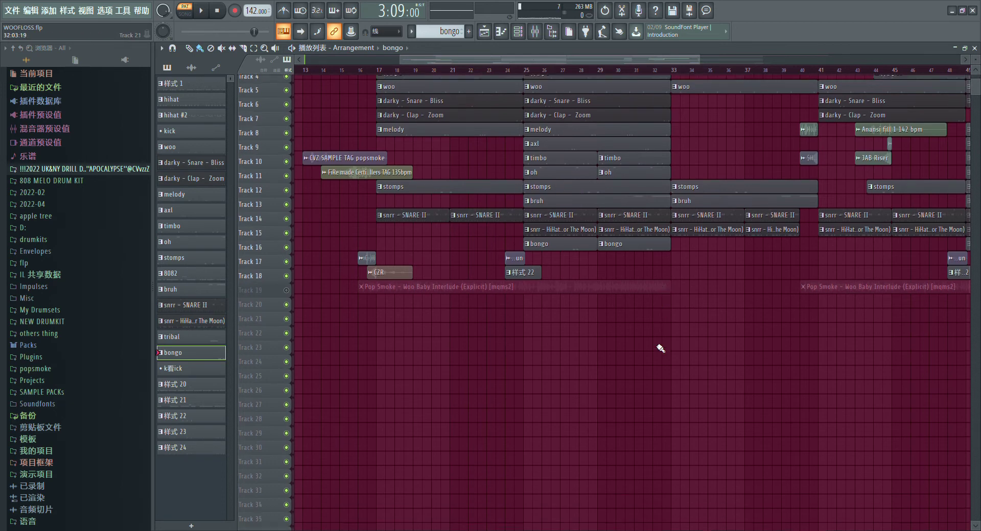
Audition the three stomp notes of the 样式 22 pattern from Track 18, then return to the playlist and stop playback.
scroll(649, 343, "down", 1)
double_click(522, 310)
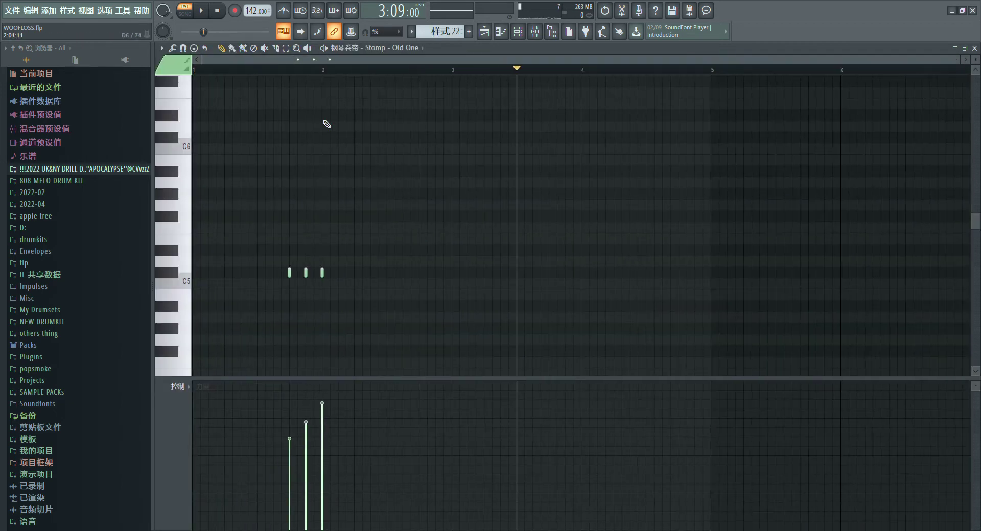
left_click(198, 11)
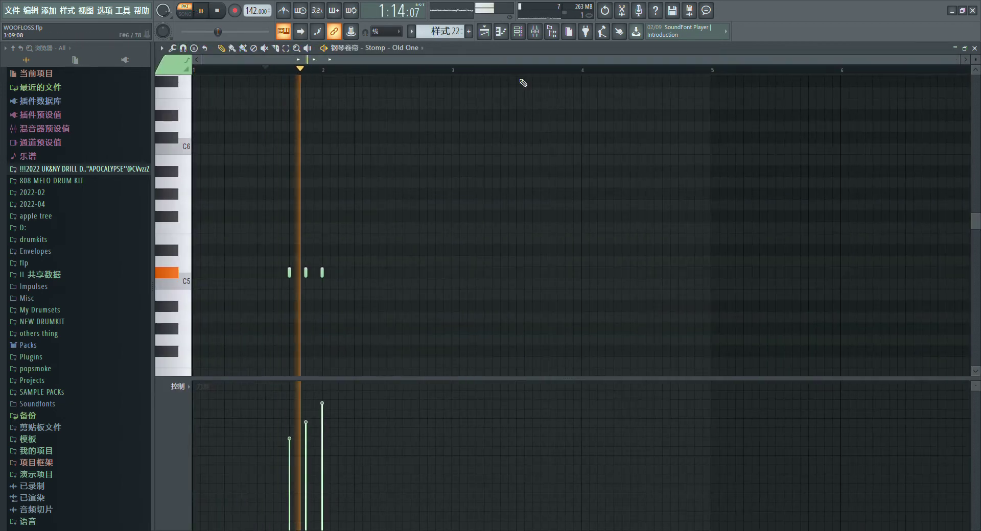
left_click(468, 31)
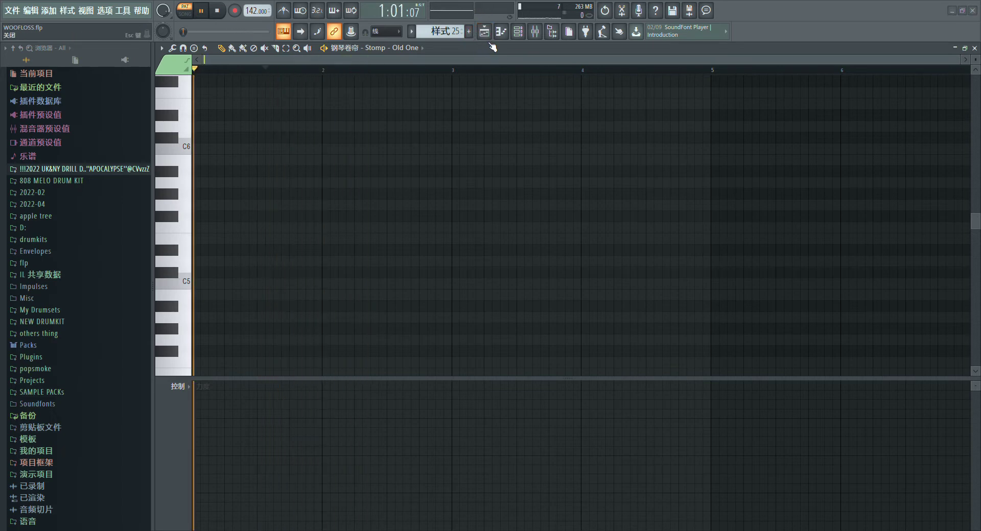
left_click(483, 31)
left_click(216, 11)
Audition the hihat #2 pattern at bar 33 on Track 3, stop playback and return to the playlist.
scroll(832, 328, "up", 1)
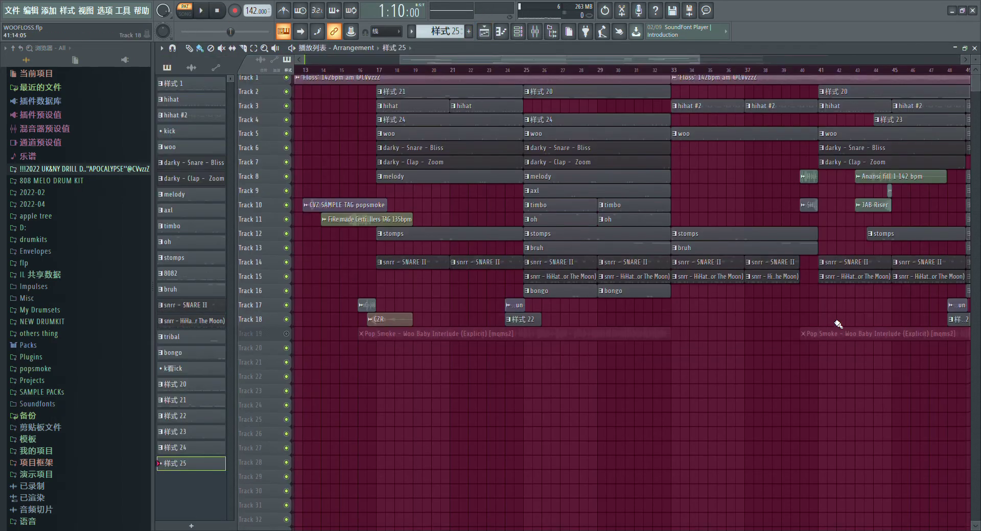
scroll(685, 199, "down", 3)
scroll(681, 190, "up", 4)
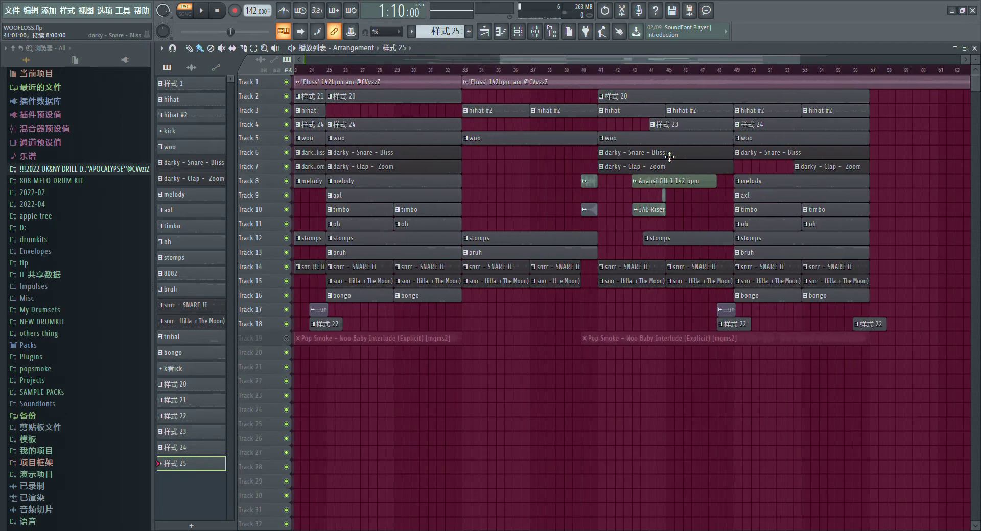
double_click(428, 117)
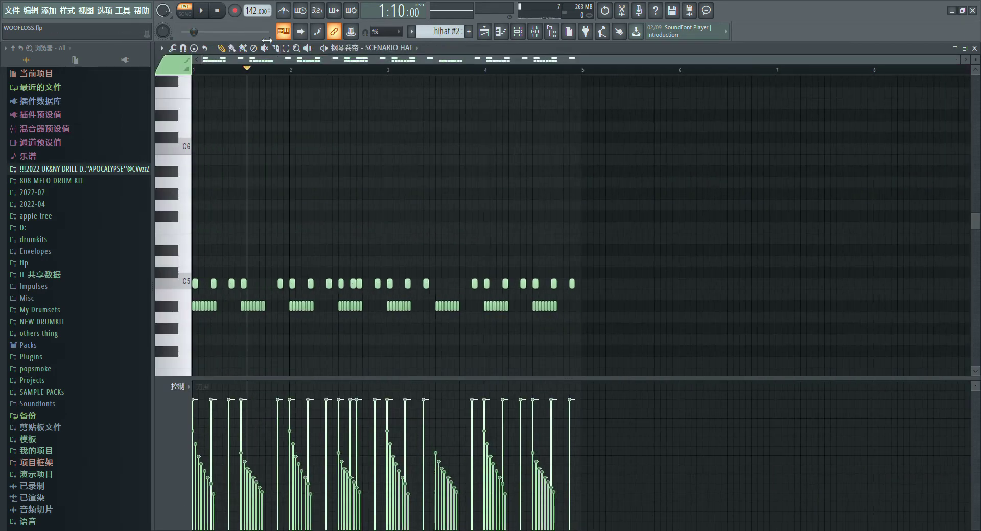
left_click(210, 9)
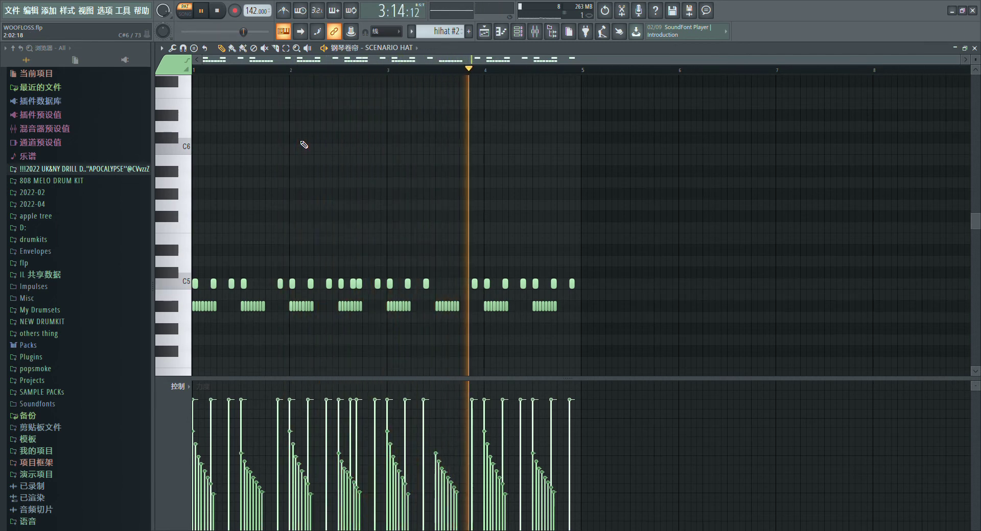
key("space")
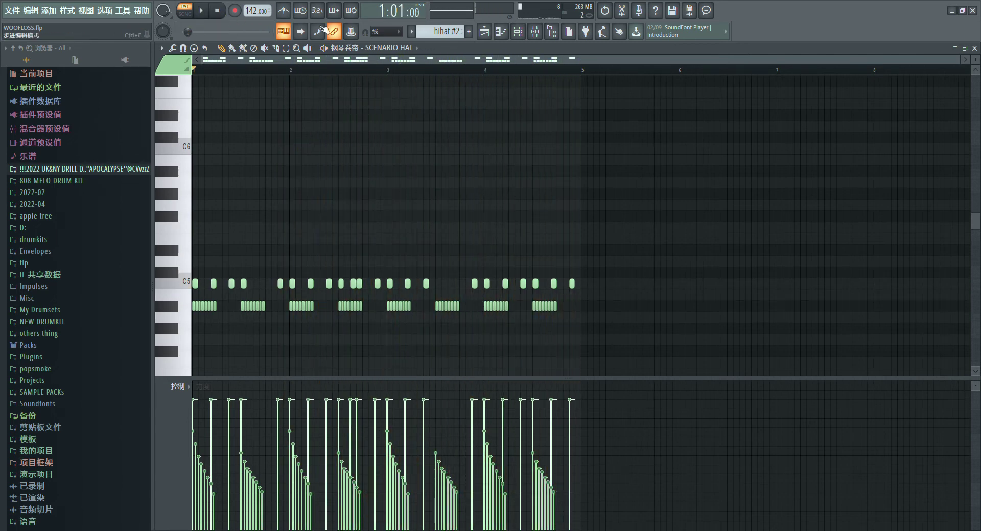
left_click(485, 33)
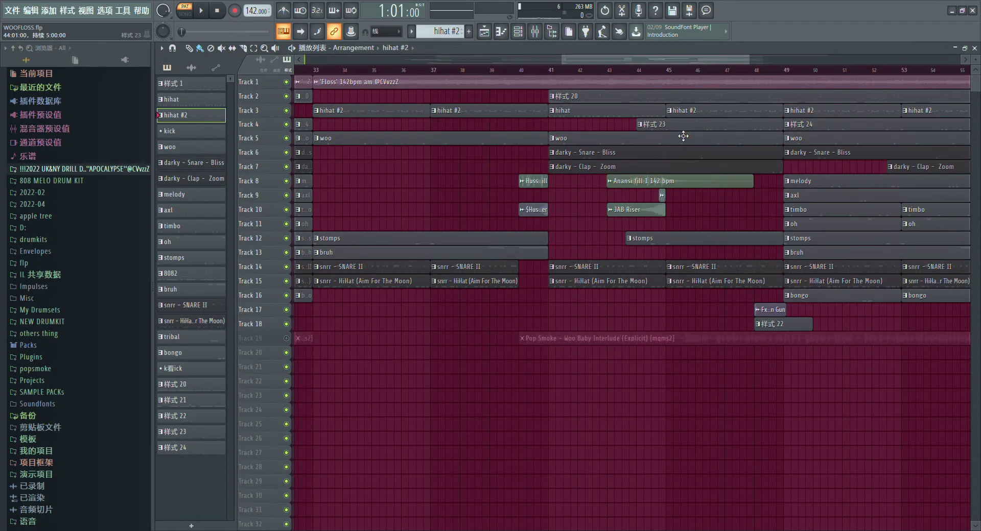
Enlarge the playlist tracks to show their waveforms and unmute the Pop Smoke - Woo Baby Interlude vocal on Track 19.
scroll(887, 230, "down", 10)
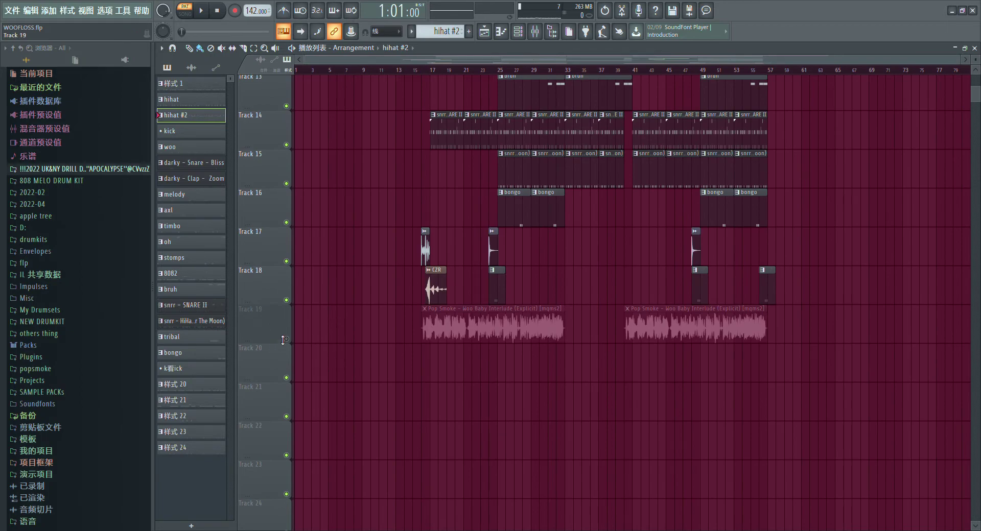
scroll(350, 153, "up", 5)
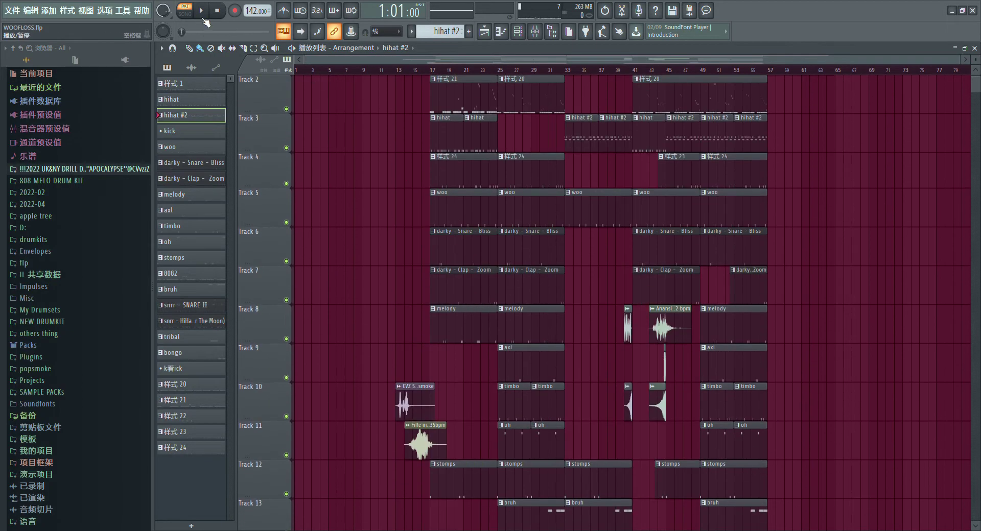
Open and audition the POP SMOKE Riser on Track 10 and the Hussin Fill on Track 8, both at bar 40.
scroll(493, 194, "up", 8)
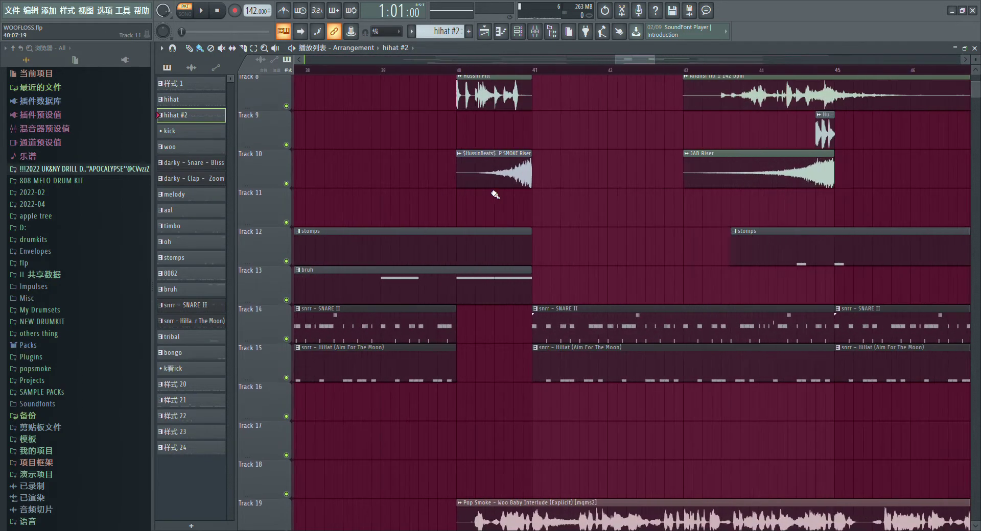
double_click(522, 174)
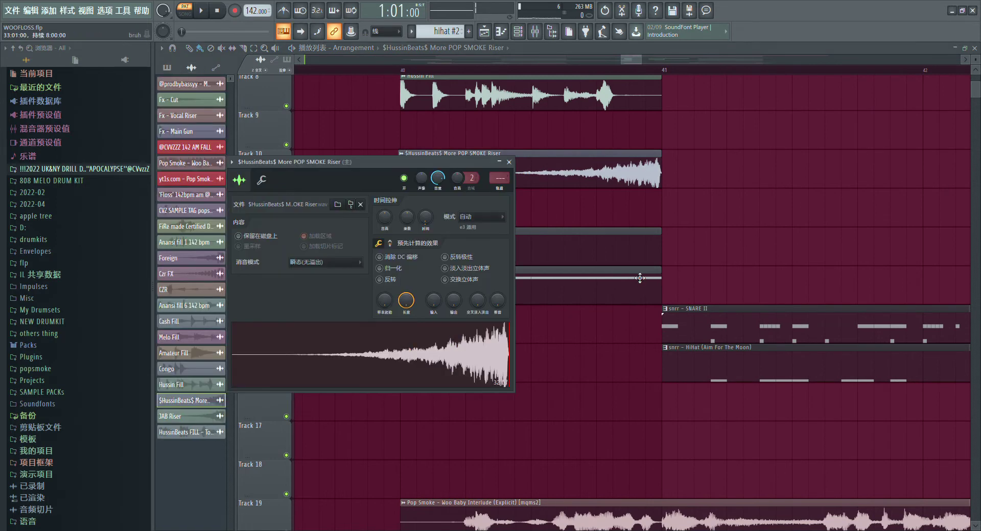
scroll(723, 231, "up", 1)
double_click(631, 220)
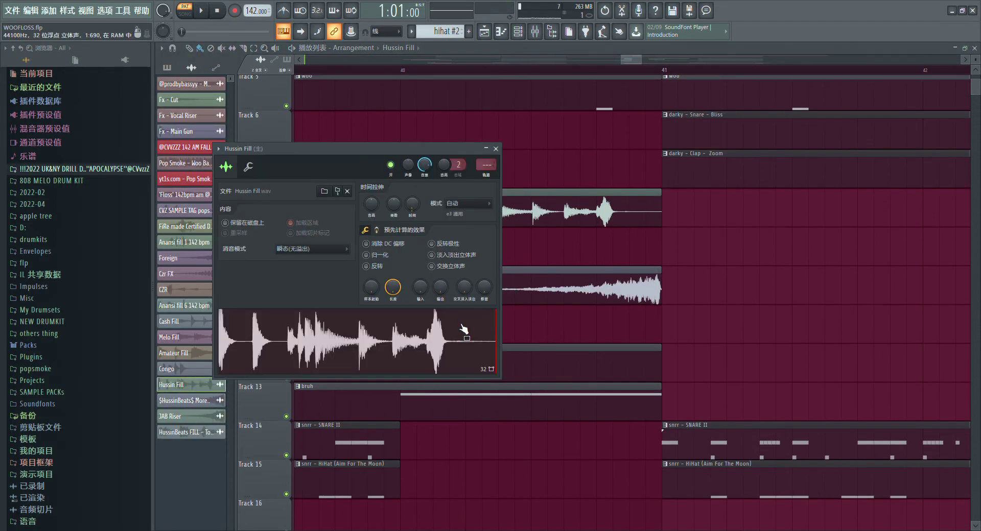
Open and audition the Anansi fill 1 142 bpm, the short Track 9 fill and the JAB Riser in bars 43 to 45.
scroll(728, 259, "down", 3)
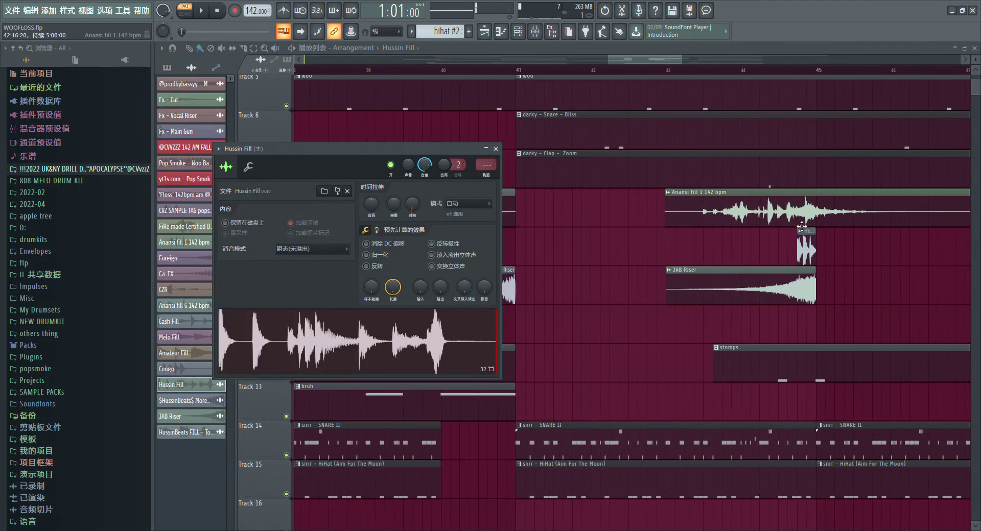
double_click(741, 209)
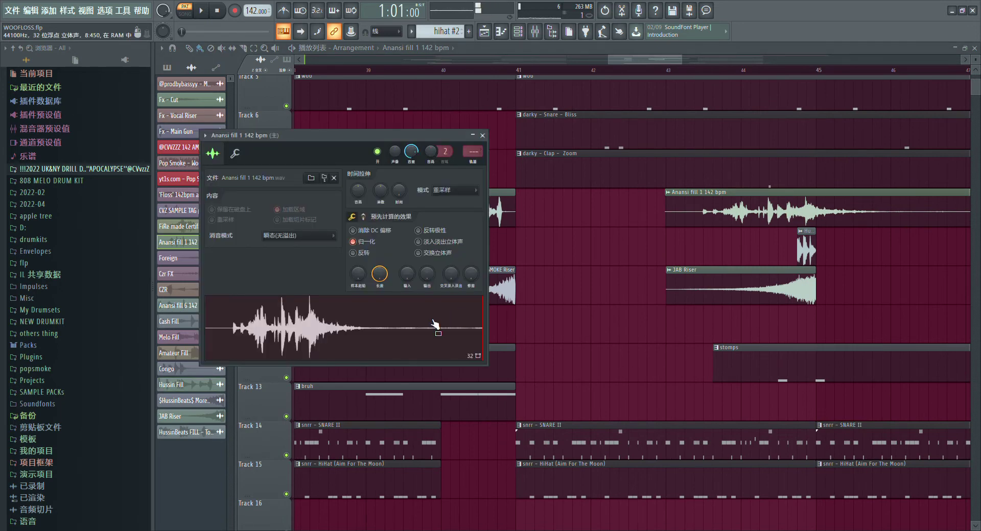
double_click(815, 254)
double_click(761, 298)
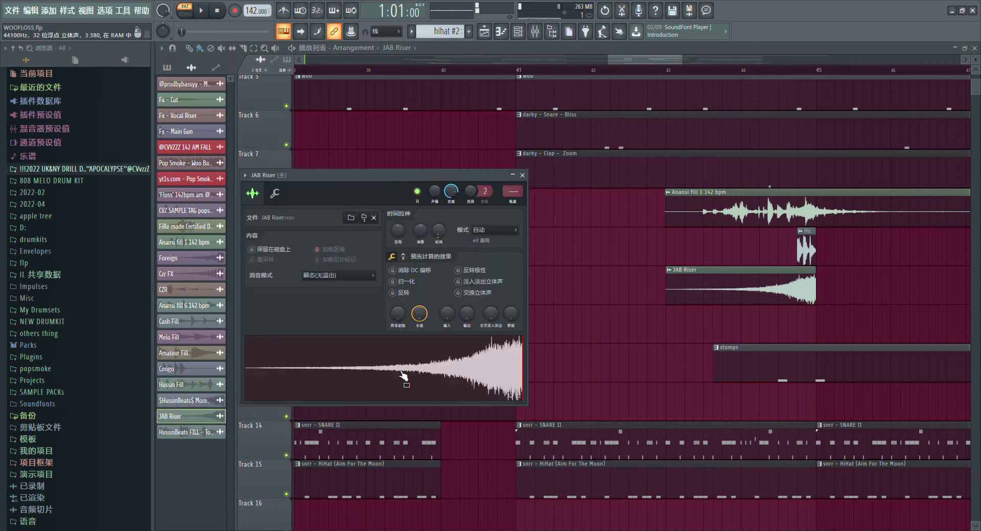
scroll(645, 330, "down", 5)
scroll(639, 343, "down", 3)
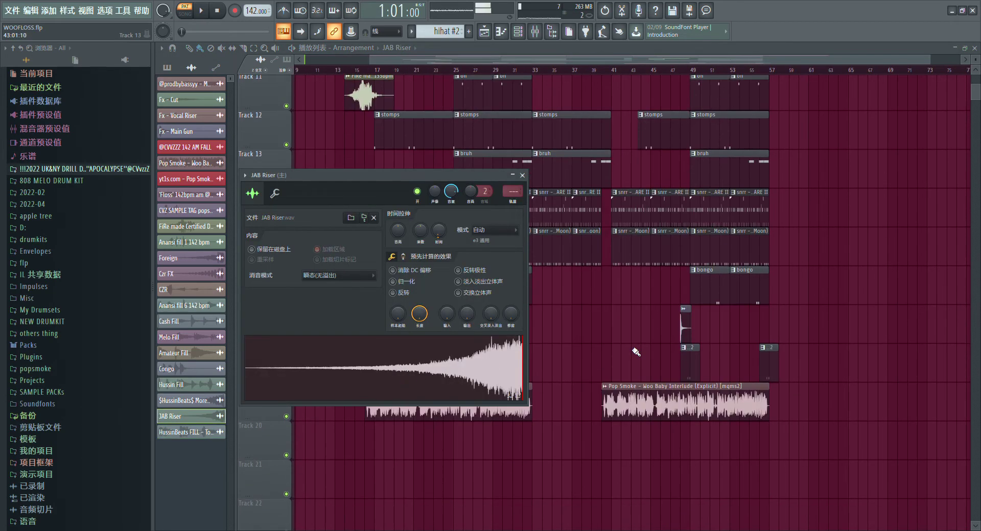
Open and audition the Fx - Main Gun sample at bar 48 on Track 17.
scroll(697, 330, "up", 5)
double_click(562, 327)
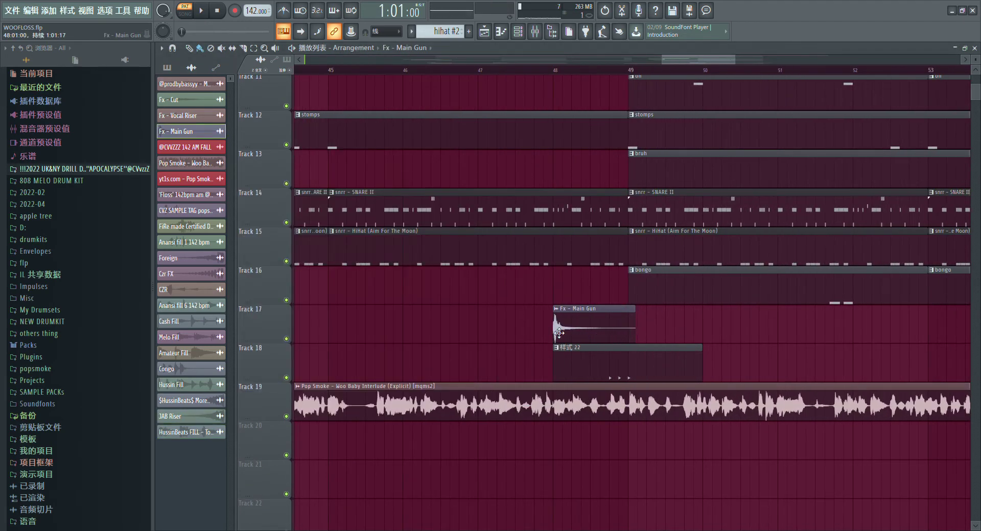
key("Escape")
Open and audition the Cash Fill on Track 17 at bar 16 and the CZR clip below it on Track 18.
scroll(526, 307, "down", 3)
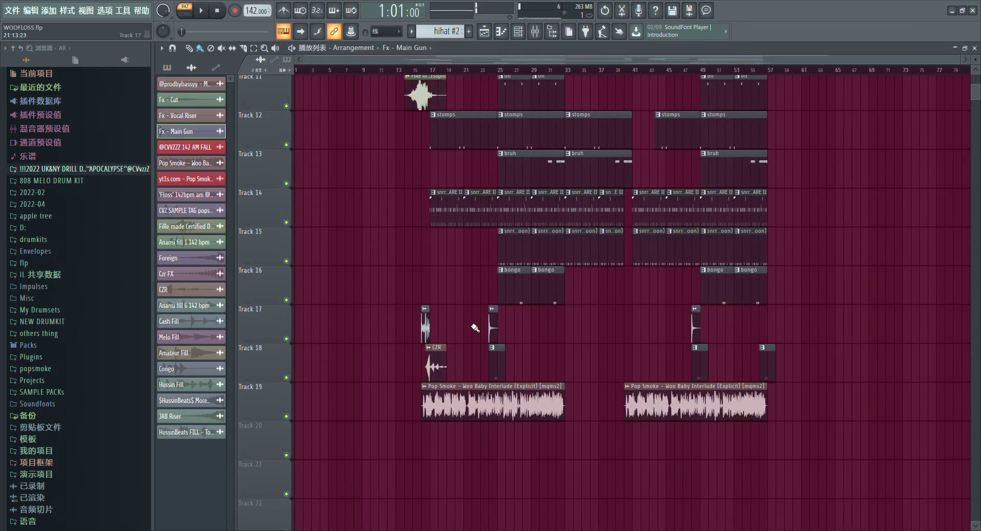
scroll(408, 337, "up", 1)
double_click(369, 313)
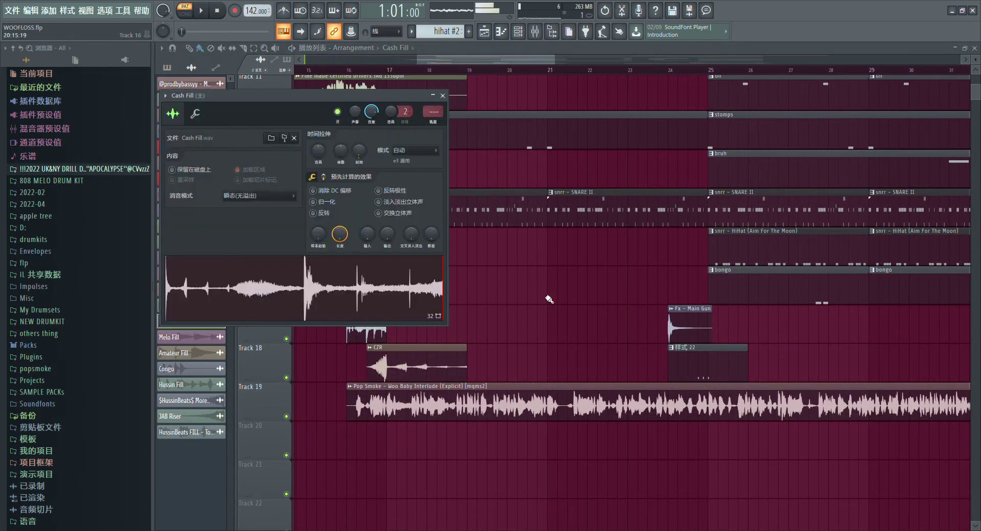
key("Escape")
double_click(428, 367)
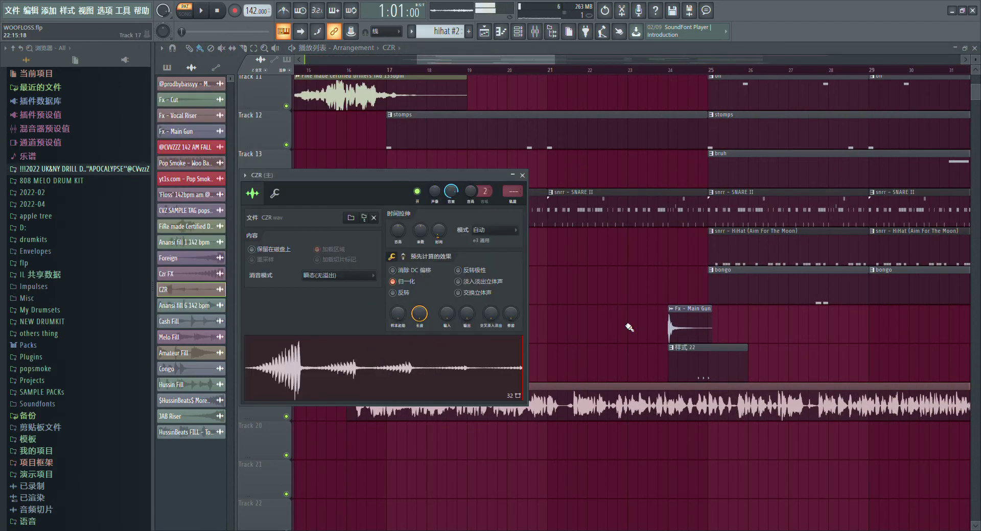
key("Escape")
Shrink the playlist tracks until the whole arrangement fits in view and play it from the start in song mode.
scroll(549, 244, "down", 6)
scroll(458, 302, "up", 3)
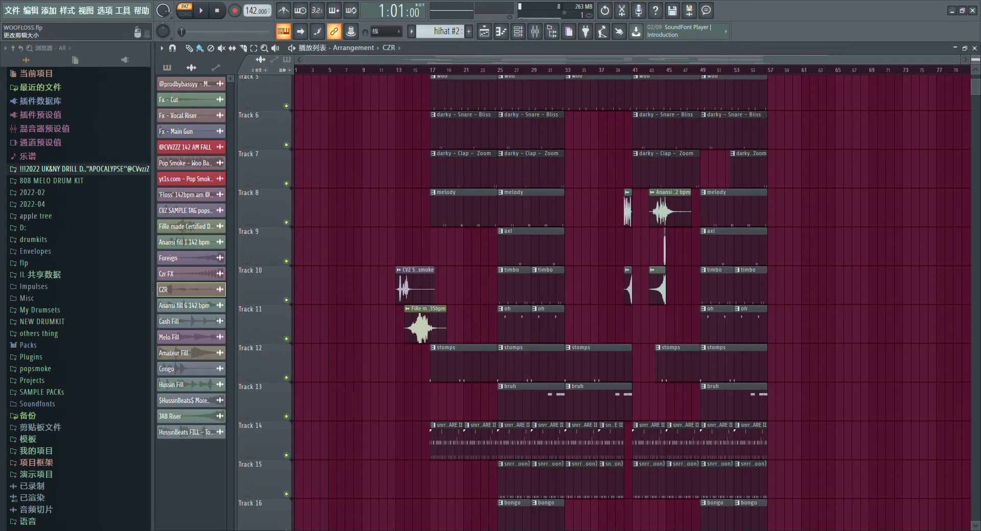
scroll(689, 213, "down", 5, "alt")
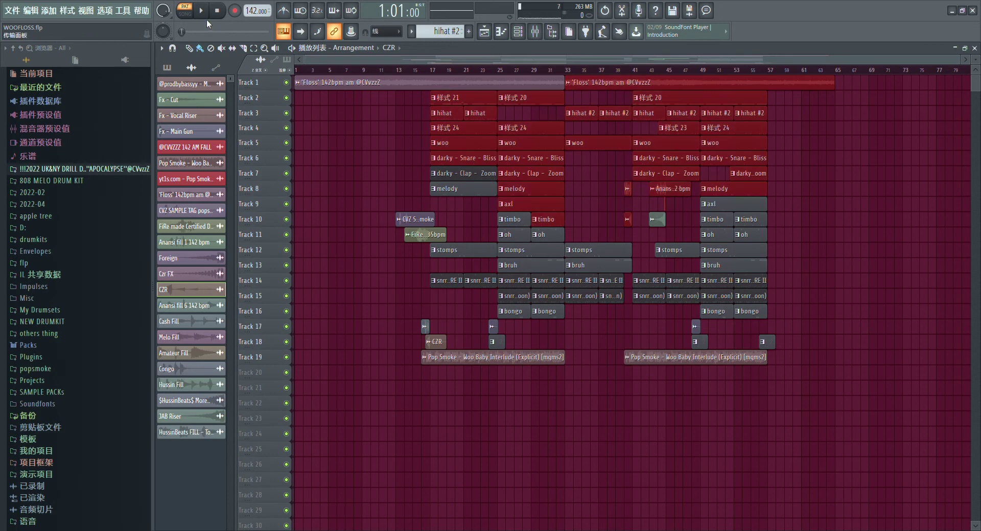
left_click(197, 15)
left_click(377, 158)
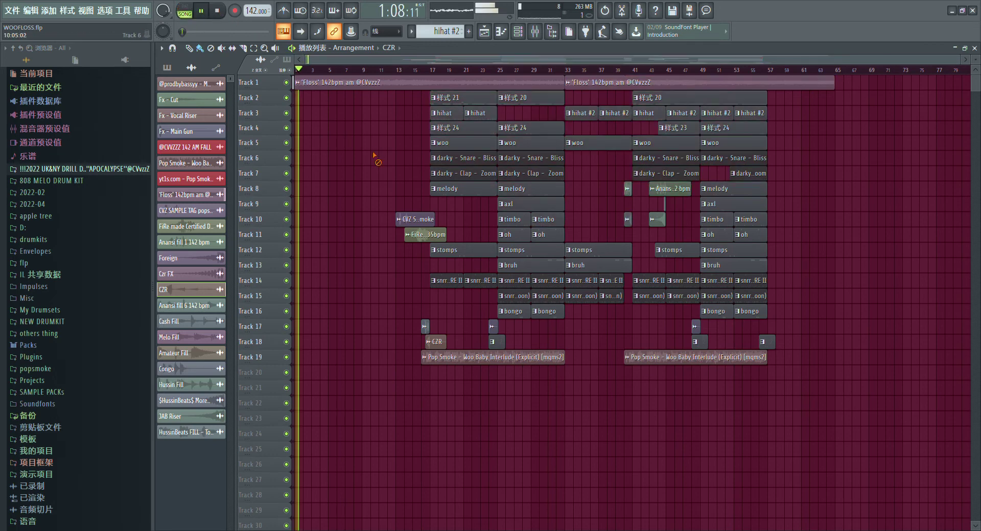